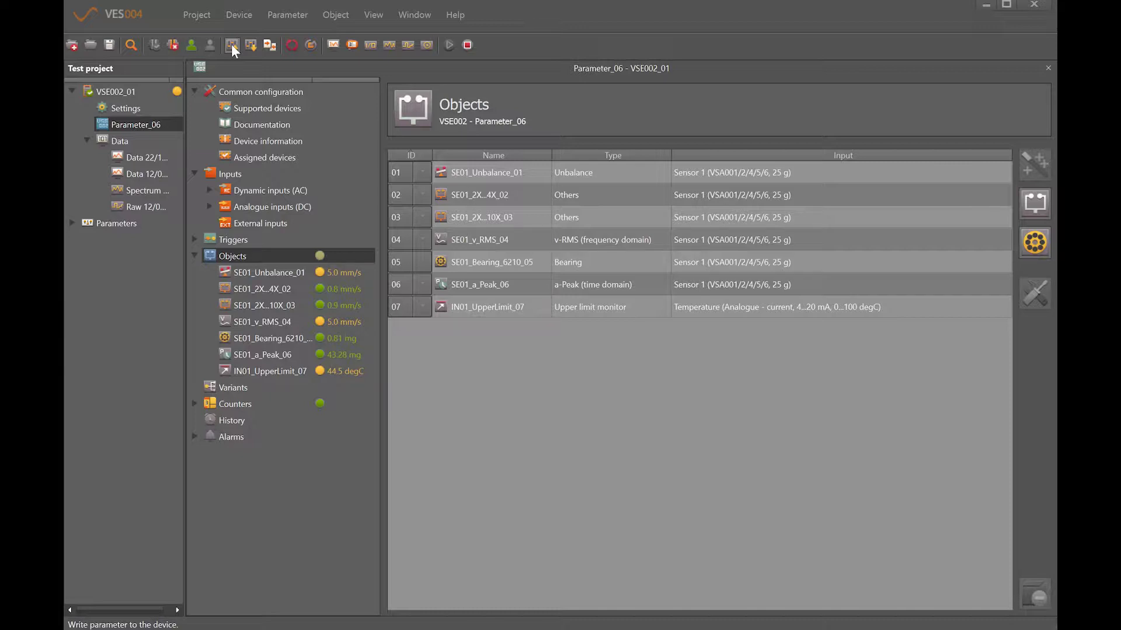
# Step: Select the Objects node of the parameter set and launch the device self-test
pyautogui.click(236, 258)
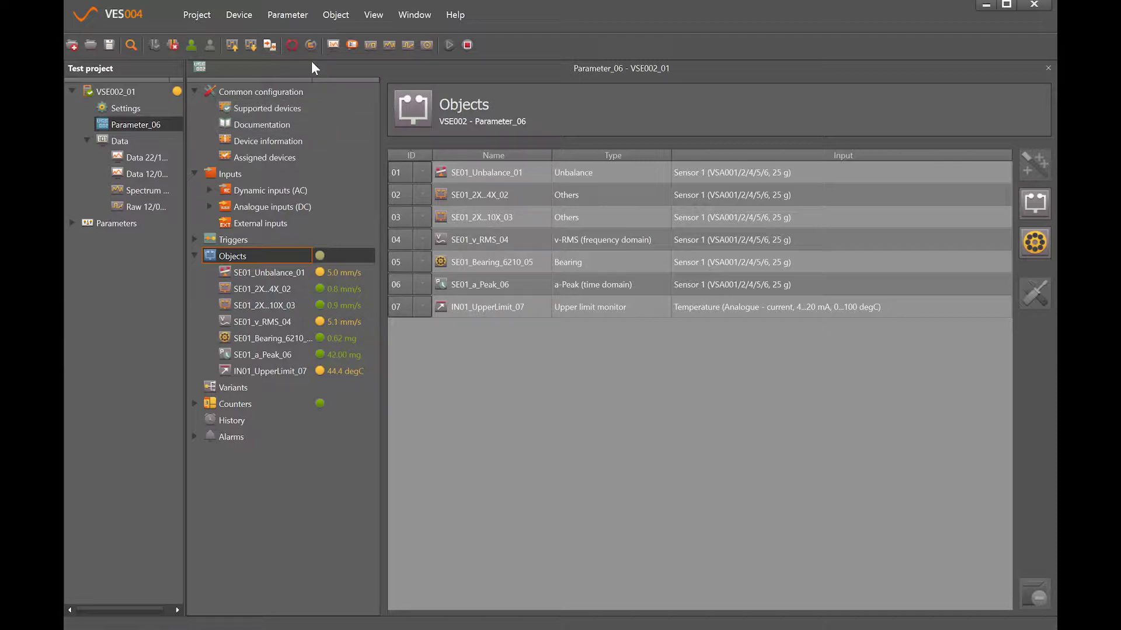
pyautogui.click(271, 45)
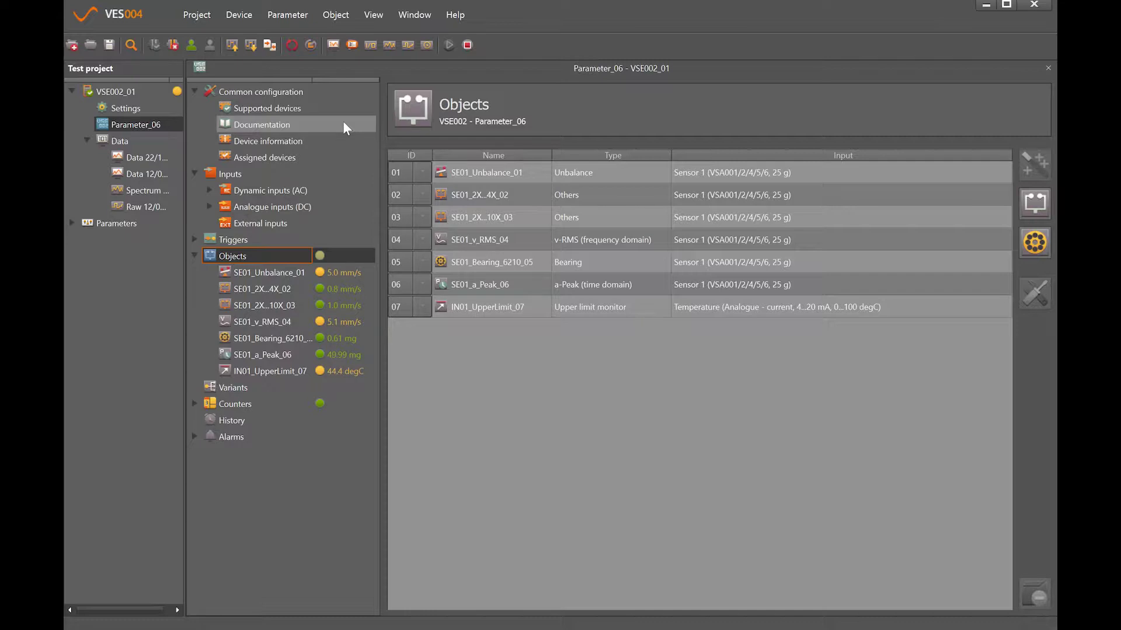
# Step: Run the self-test on Sensor 1, confirming Sensor 1 and EEPROM OK, and close it
pyautogui.click(312, 44)
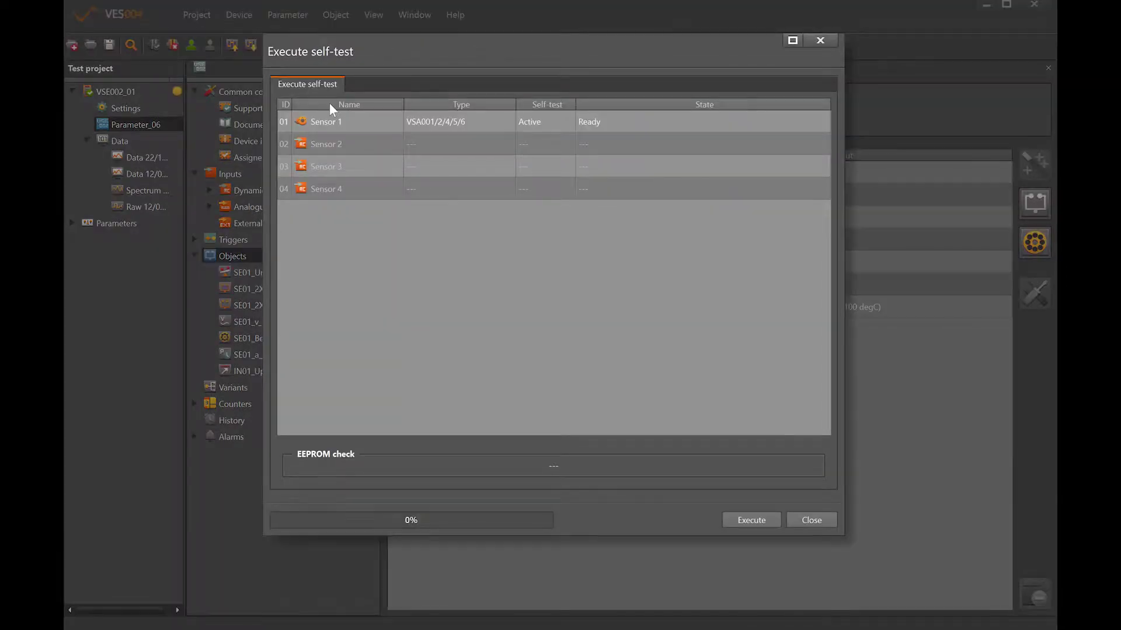
pyautogui.click(329, 120)
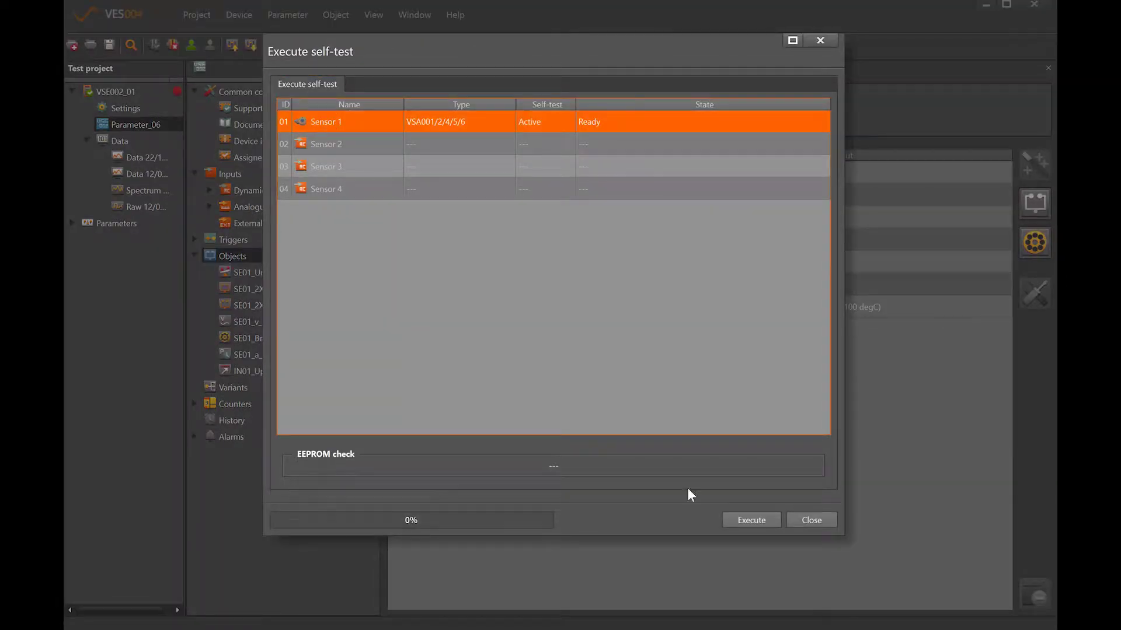
pyautogui.click(752, 520)
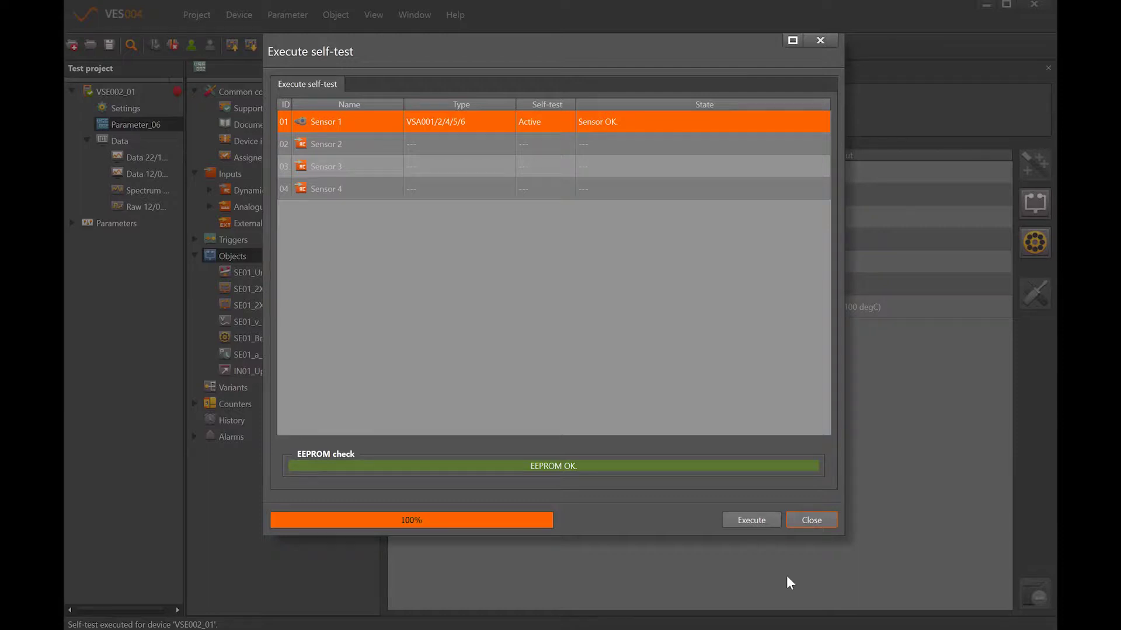
pyautogui.click(813, 516)
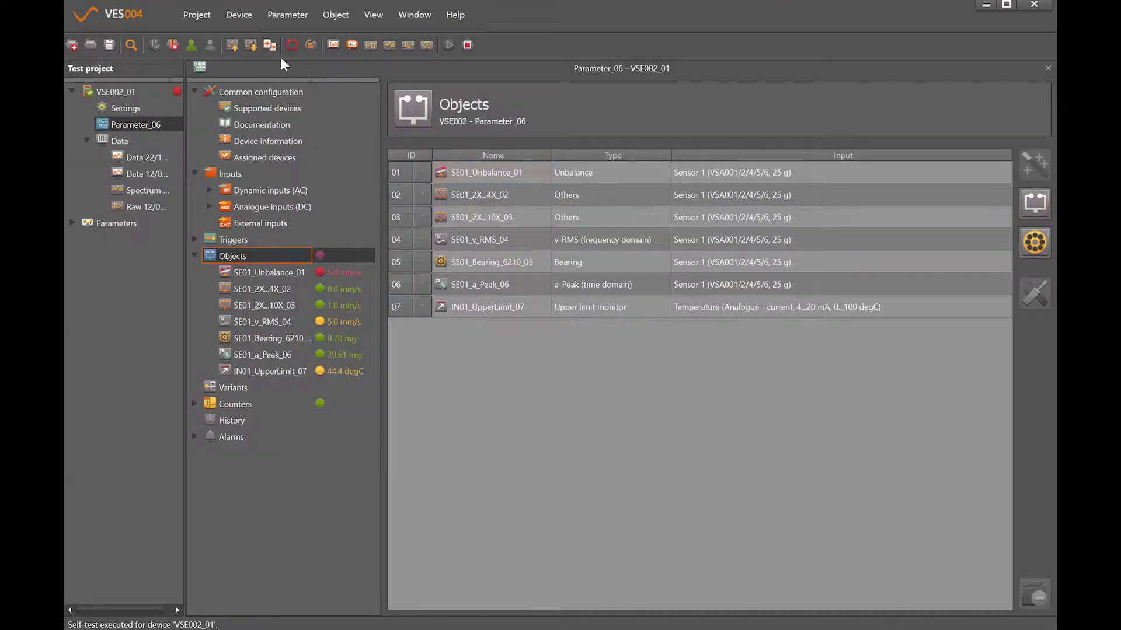
# Step: Start live object monitoring of VSE002_01 and display the seven values as bar charts
pyautogui.click(331, 44)
pyautogui.click(200, 89)
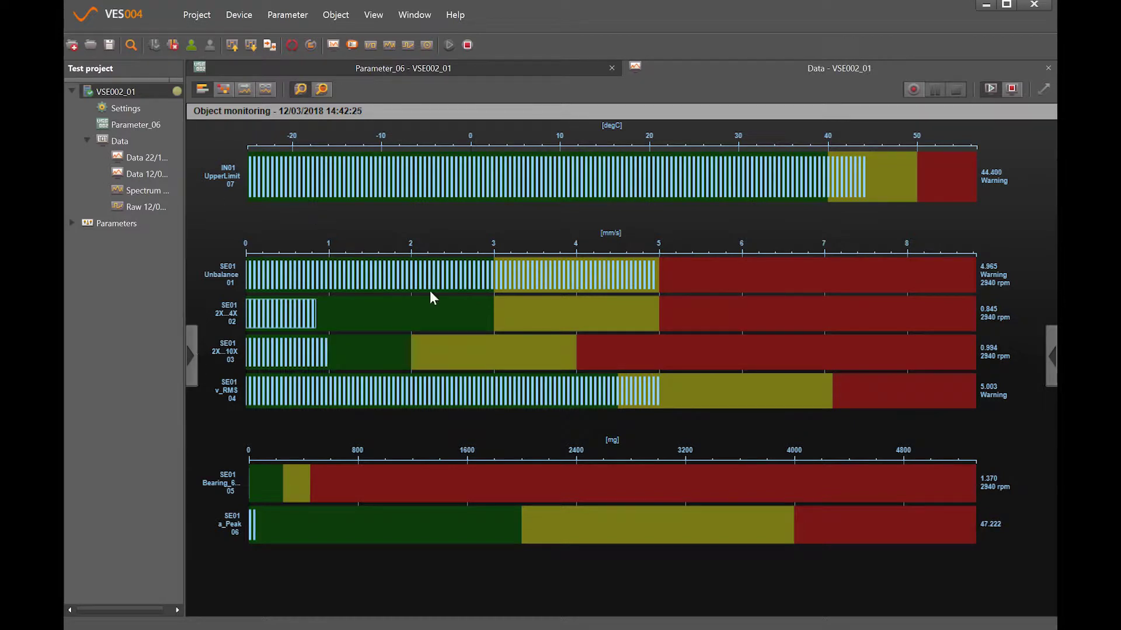
# Step: Toggle the SE01_a_Peak_06 bar off and on in Data sources, then check and close Axis properties
pyautogui.click(191, 354)
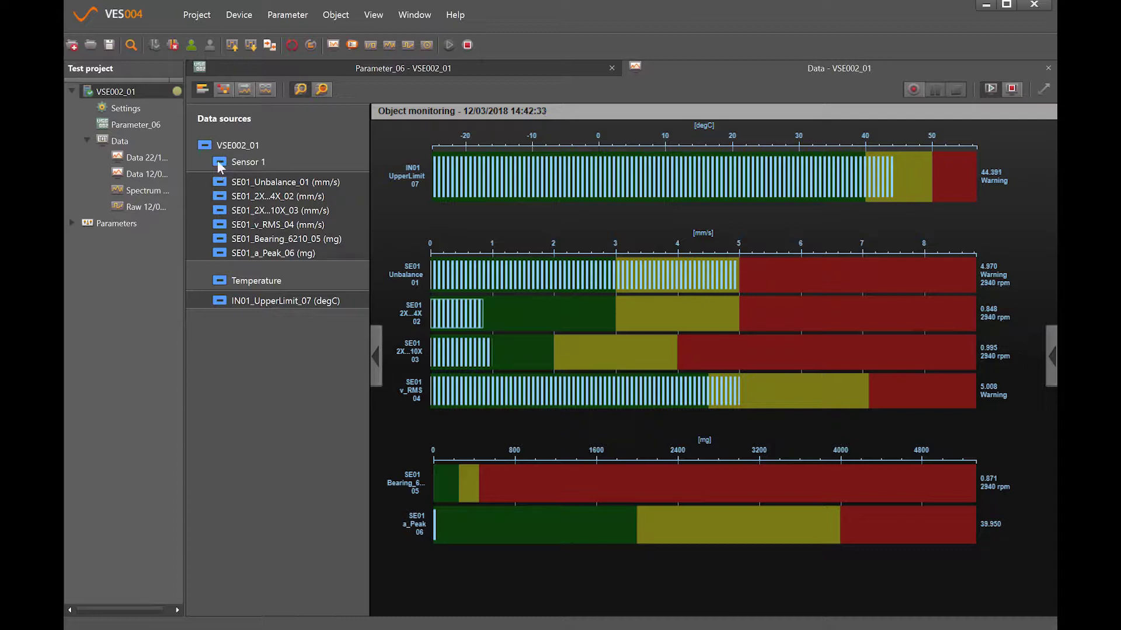
pyautogui.click(218, 252)
pyautogui.click(219, 252)
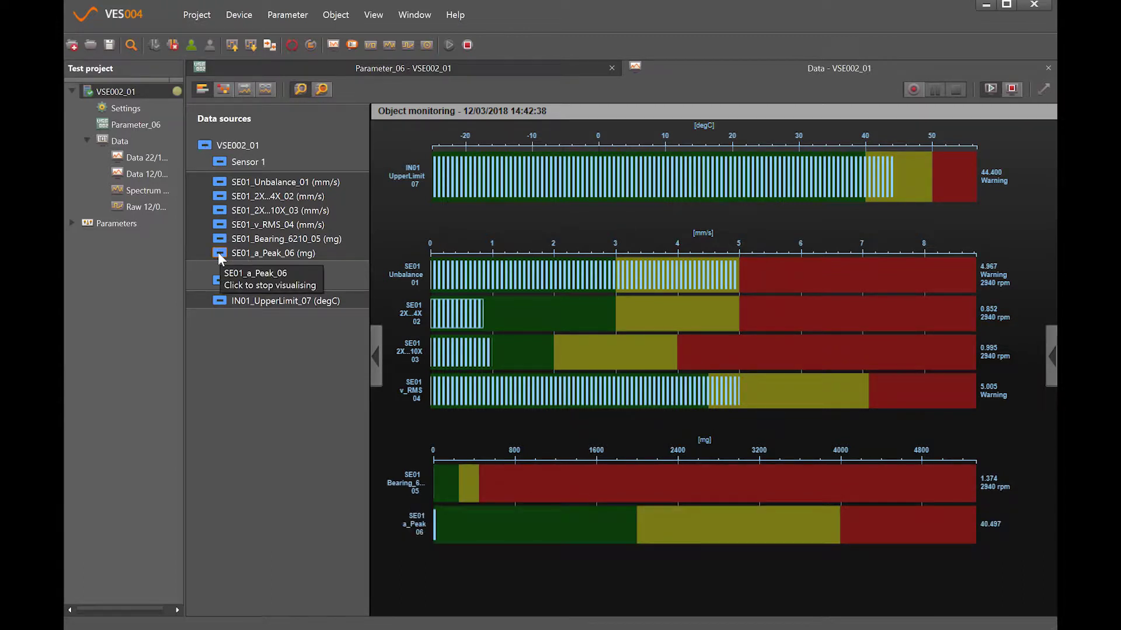
pyautogui.click(375, 350)
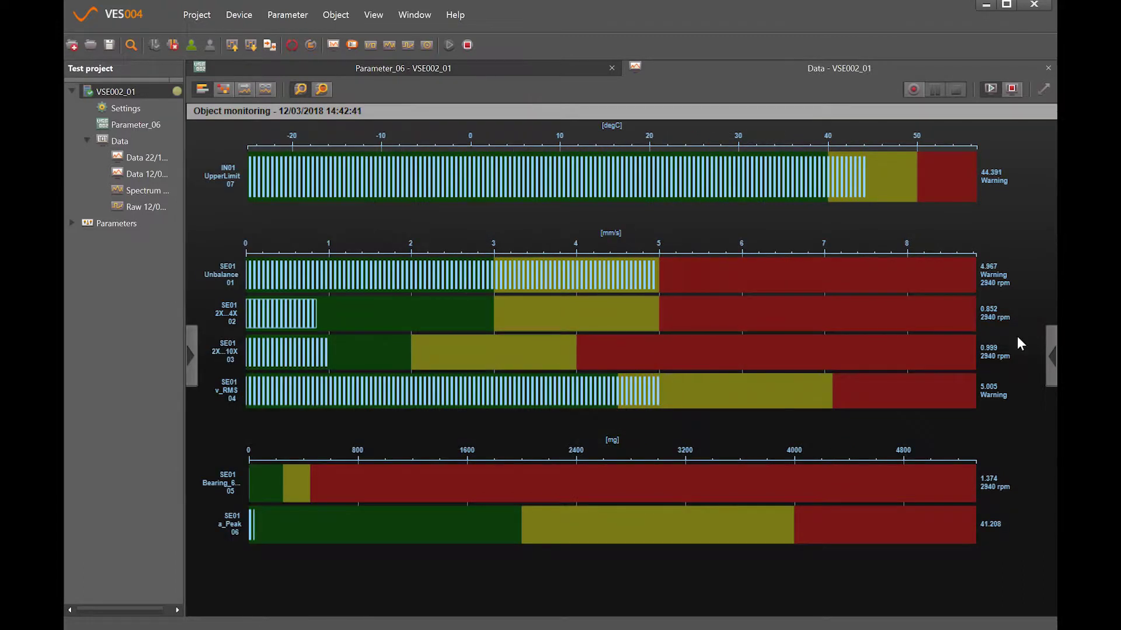
pyautogui.click(1051, 354)
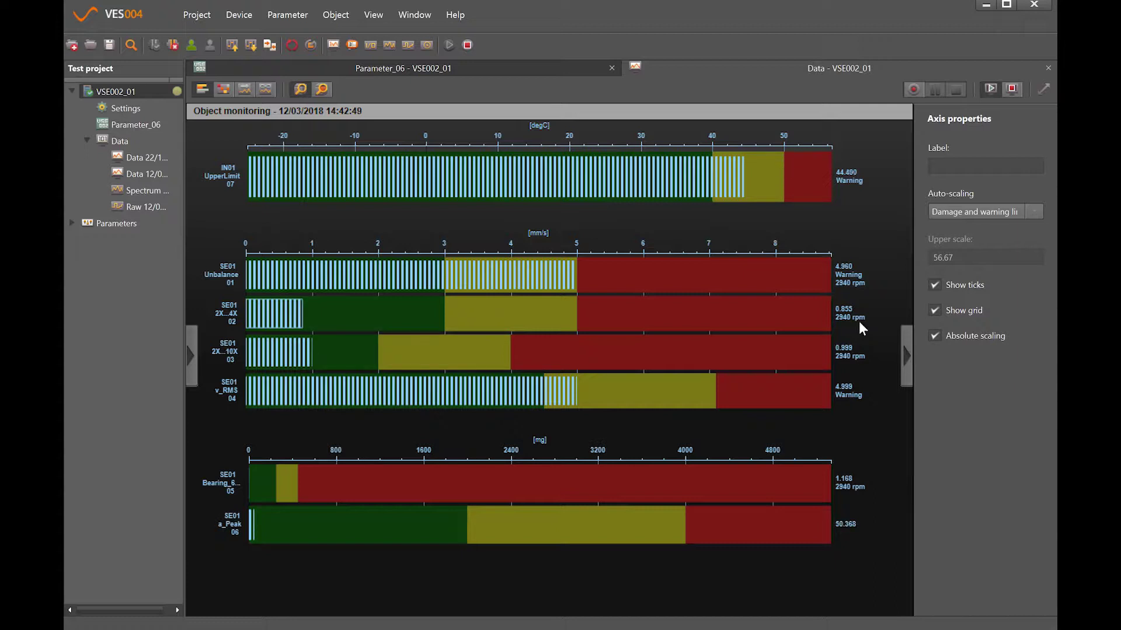
pyautogui.click(906, 353)
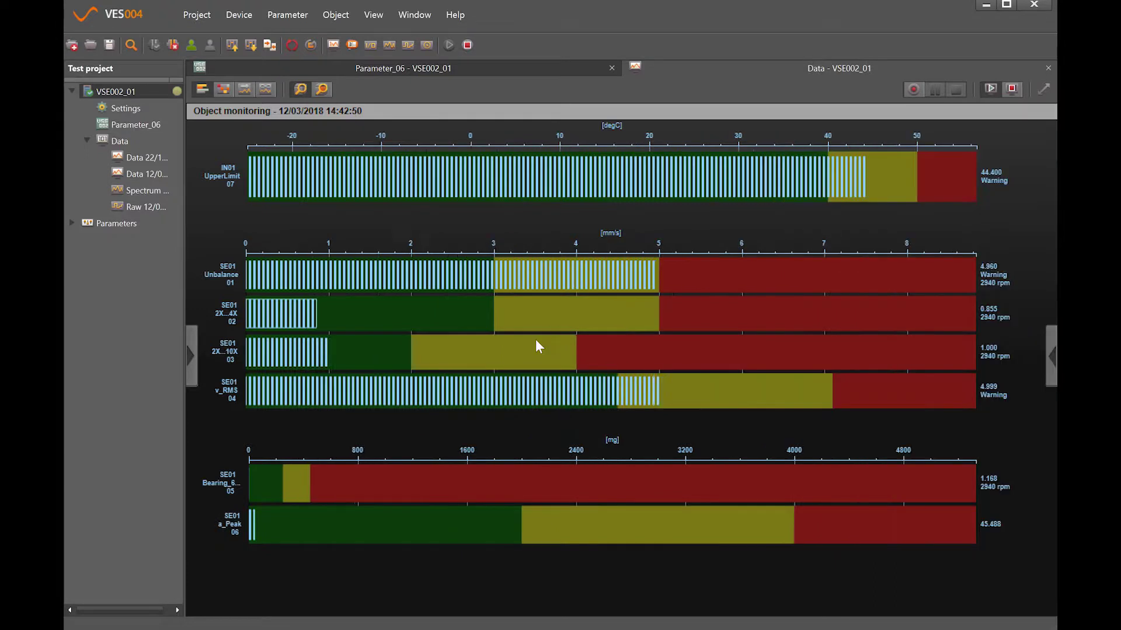
# Step: Switch object monitoring to the table of name, value, timestamp and state
pyautogui.click(222, 90)
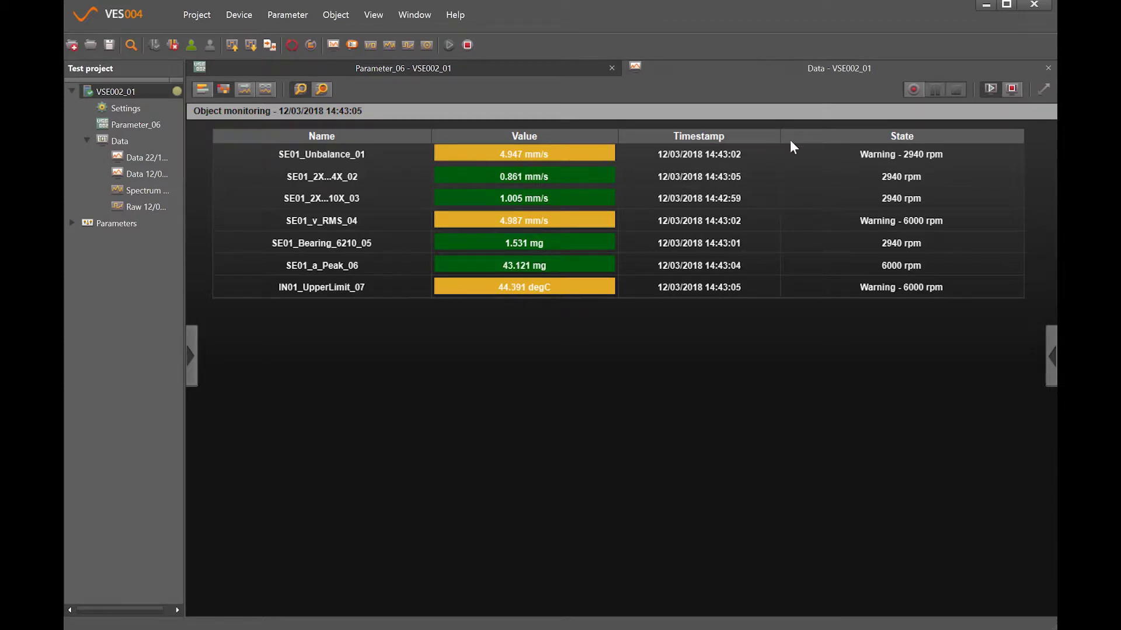
# Step: Plot the seven objects as a moving-window time trend and restart the chart
pyautogui.click(244, 90)
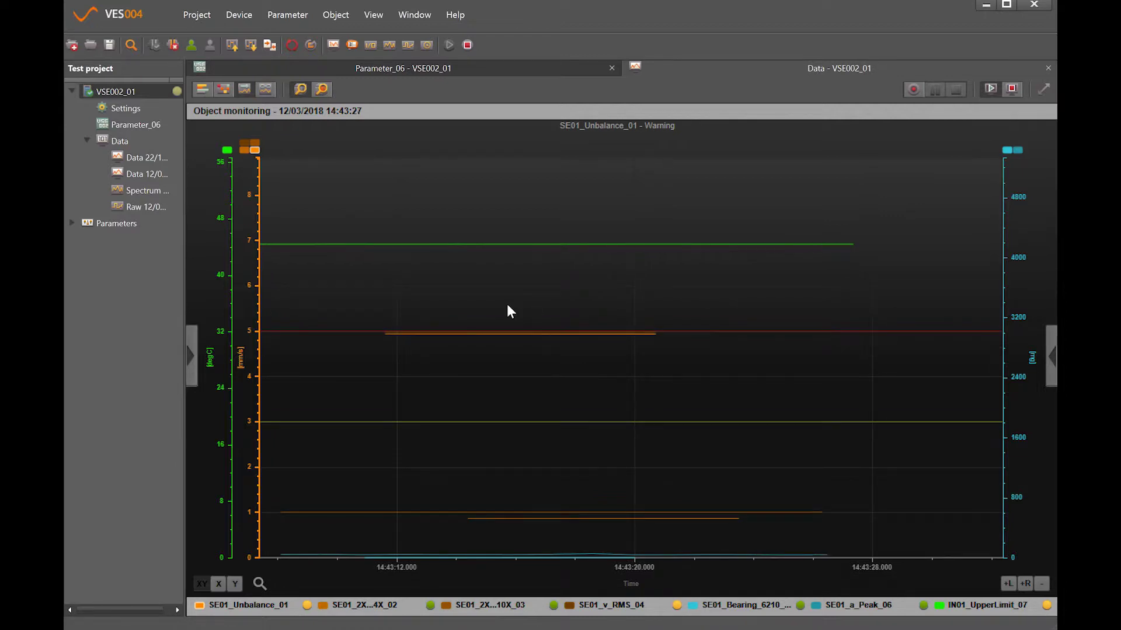
pyautogui.click(241, 91)
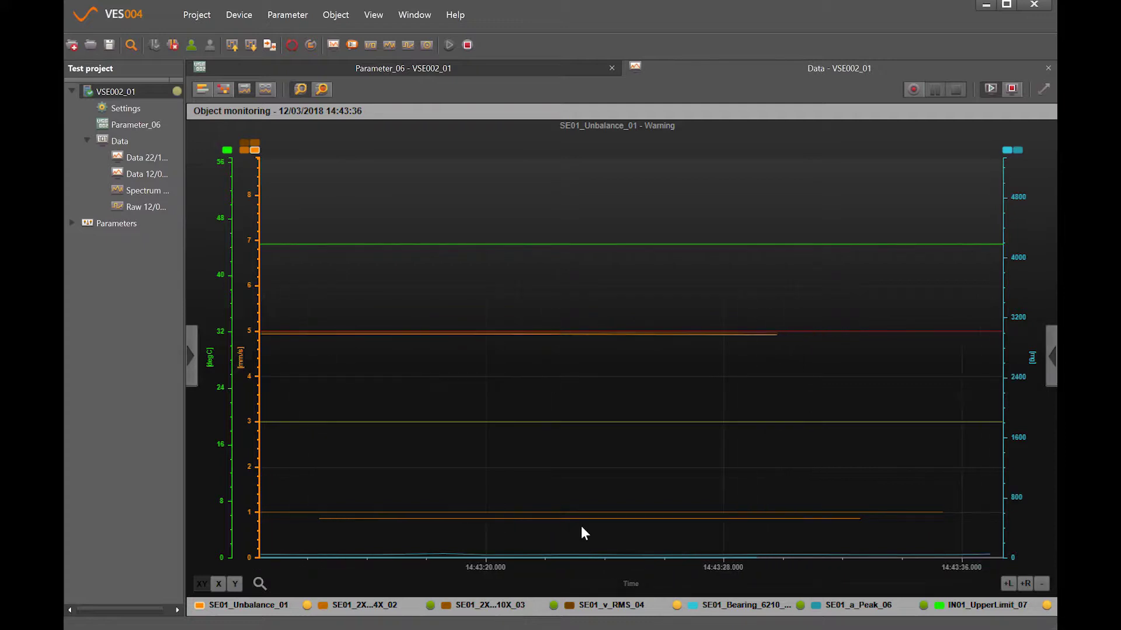
pyautogui.click(264, 89)
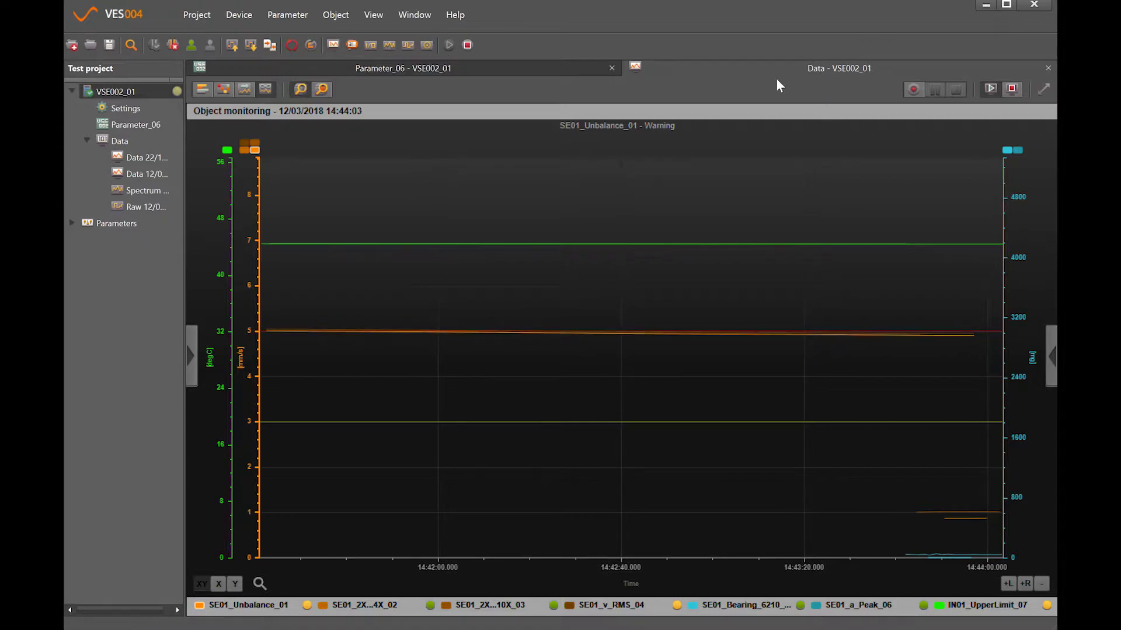
# Step: Record 133 samples of the monitored values and save them as a new Data item
pyautogui.click(912, 90)
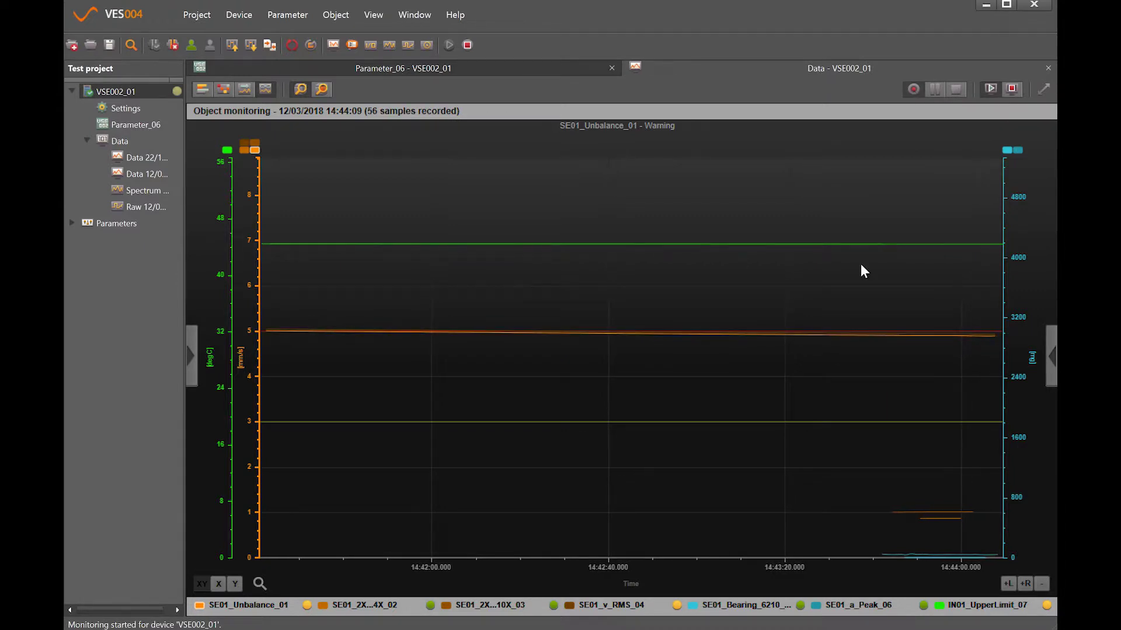
pyautogui.click(957, 90)
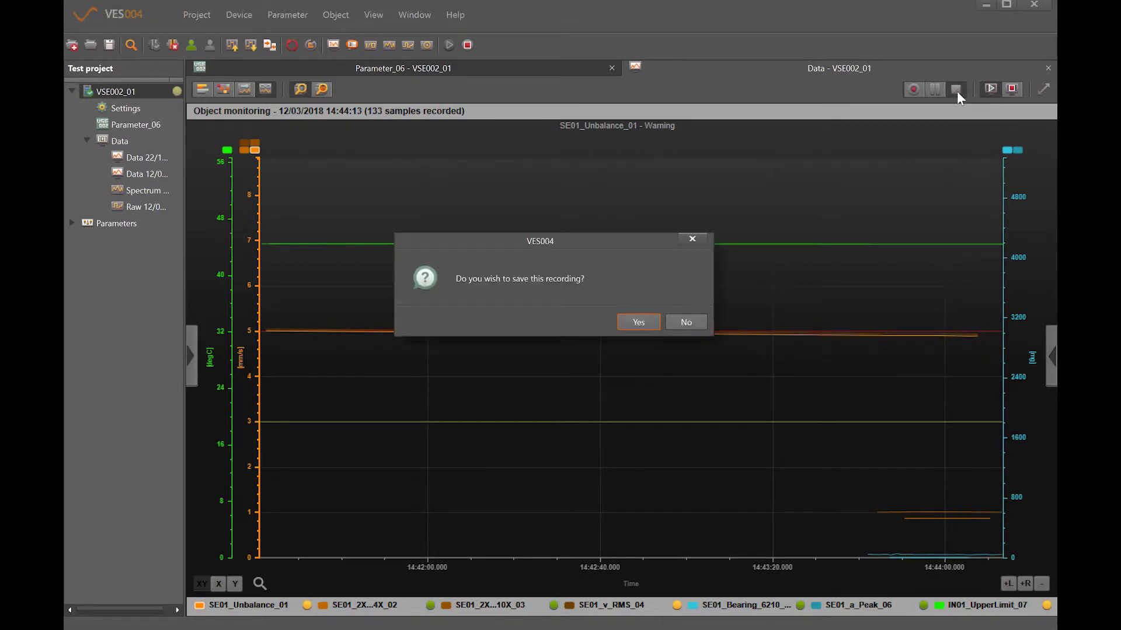
pyautogui.click(639, 323)
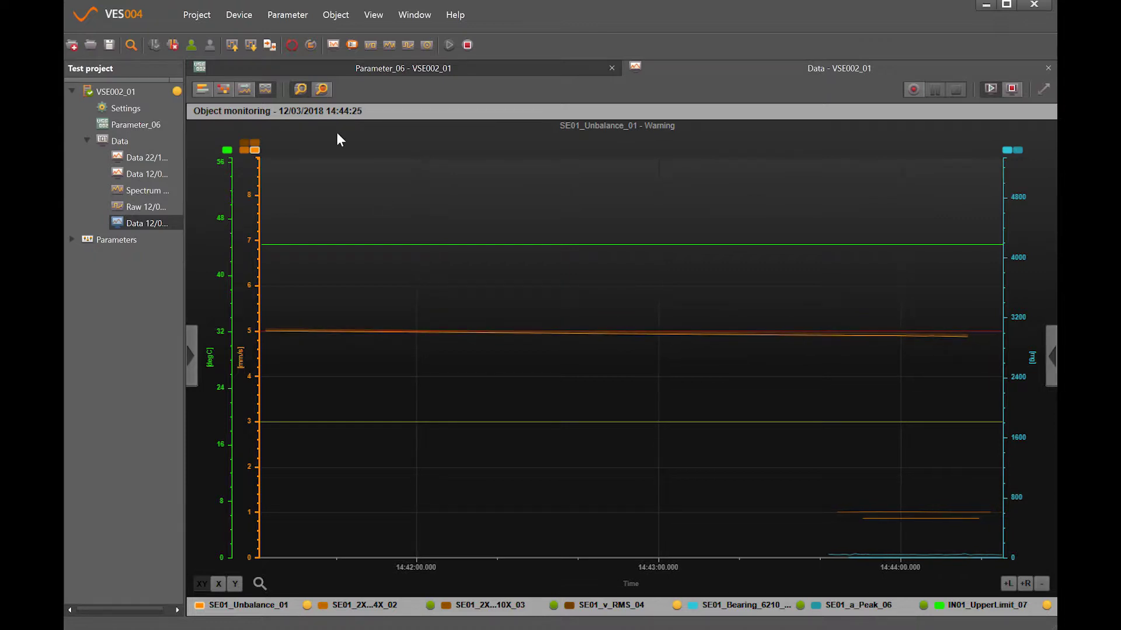
# Step: Open the Counter and I/O monitoring tabs for the device
pyautogui.click(352, 46)
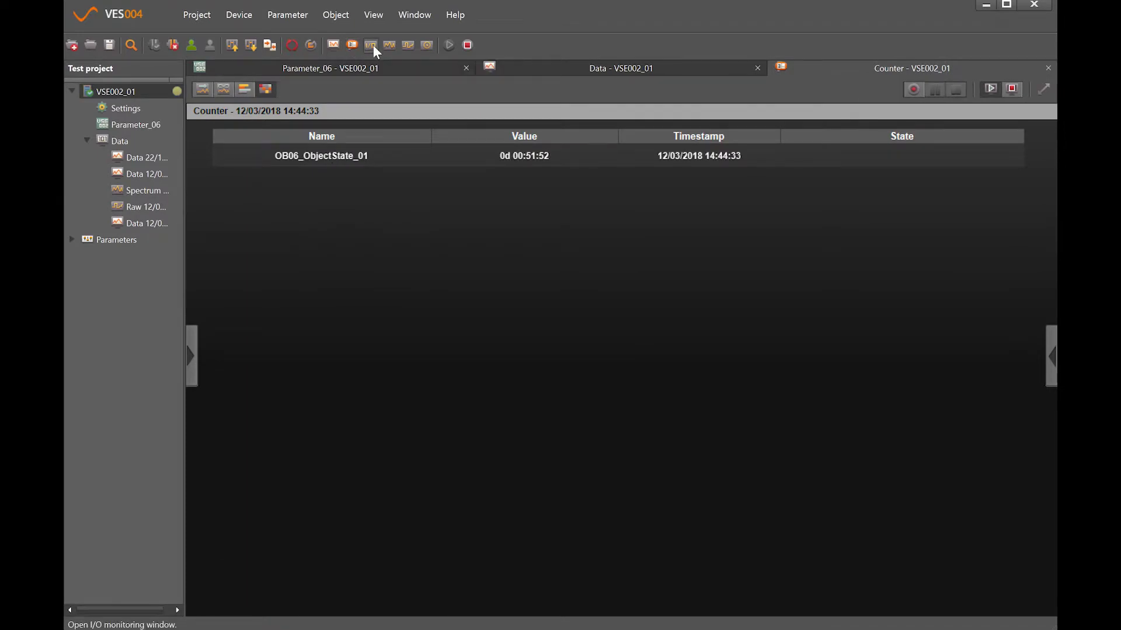
pyautogui.click(374, 48)
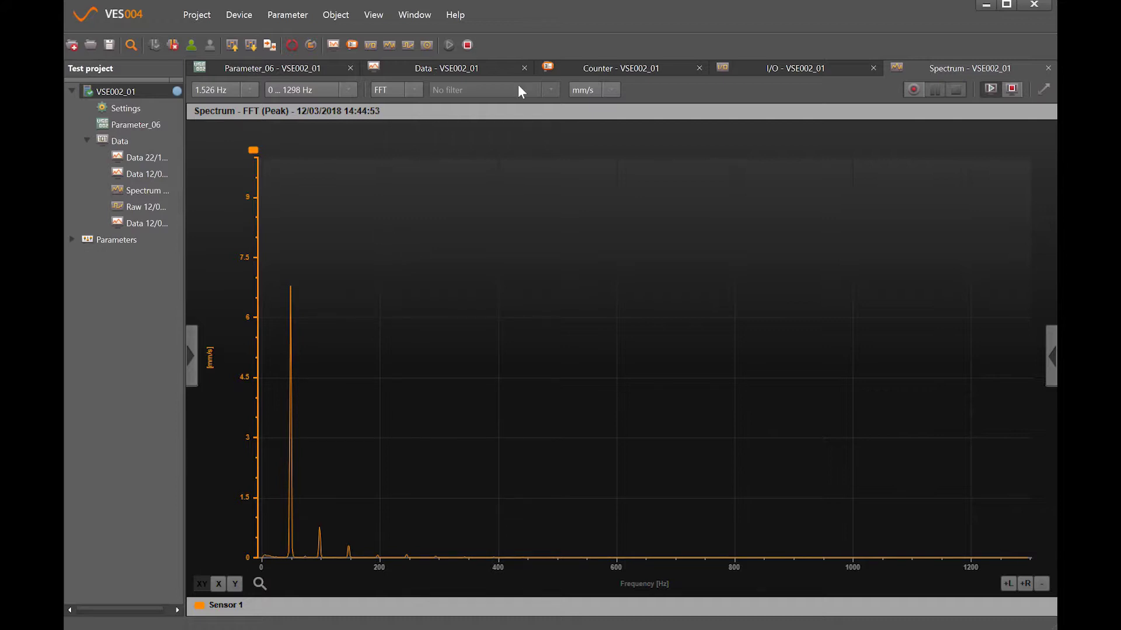
pyautogui.click(250, 89)
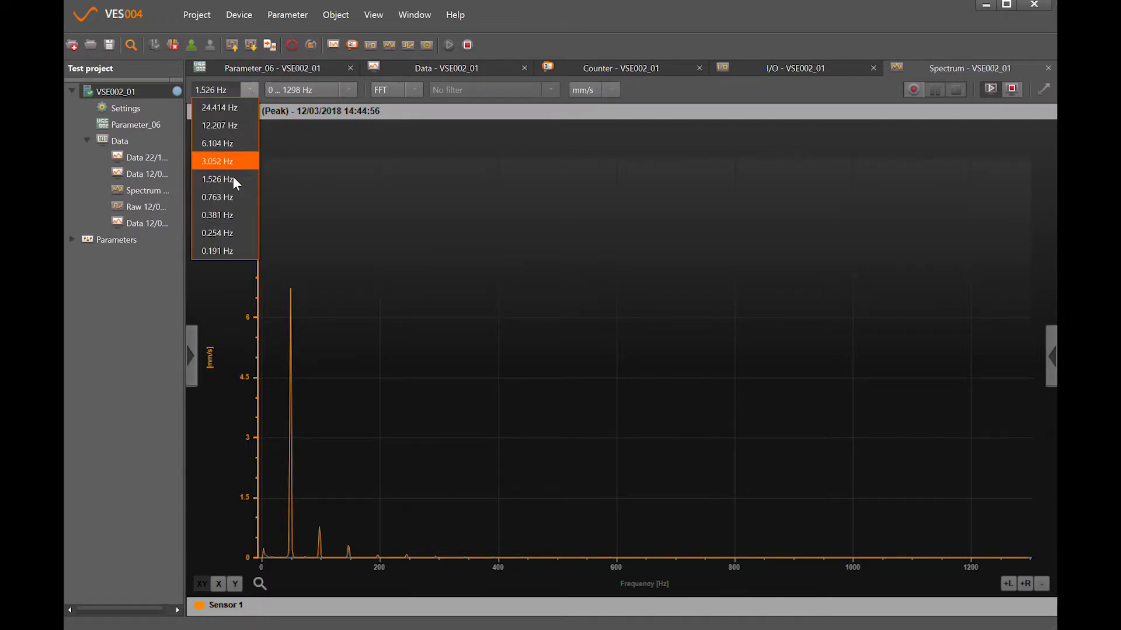
pyautogui.click(349, 90)
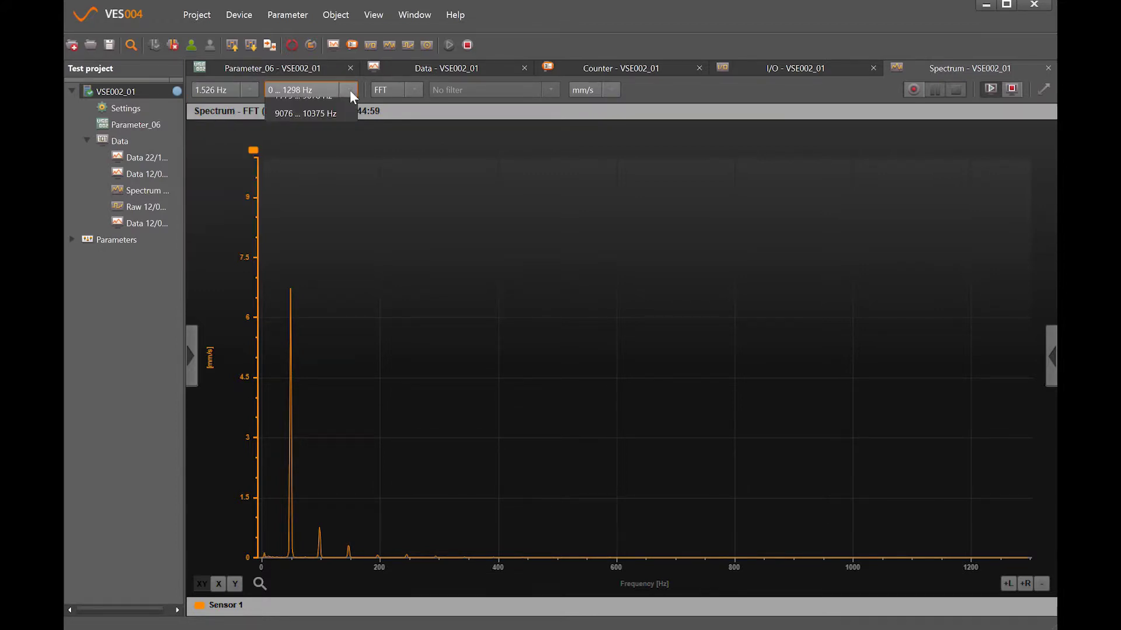
pyautogui.click(349, 90)
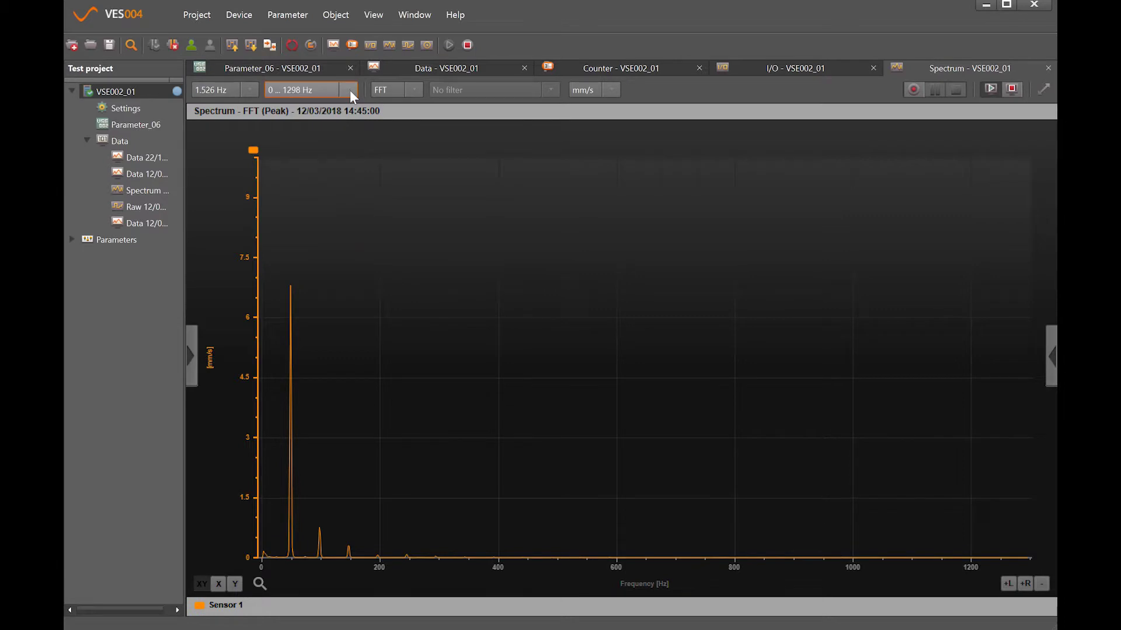
pyautogui.click(417, 88)
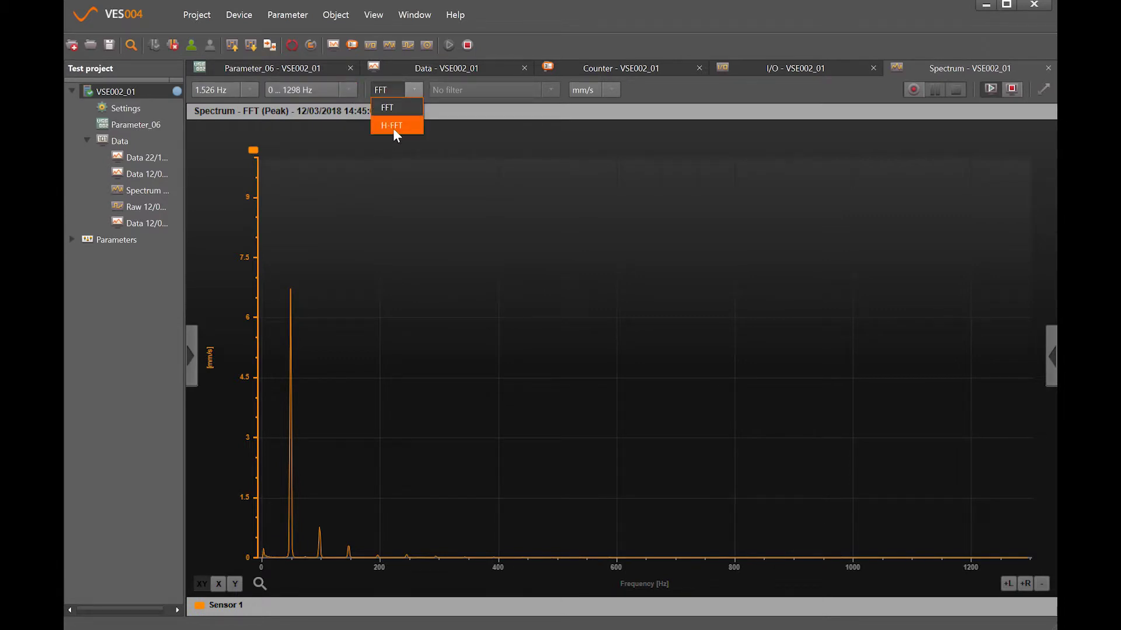
pyautogui.click(407, 107)
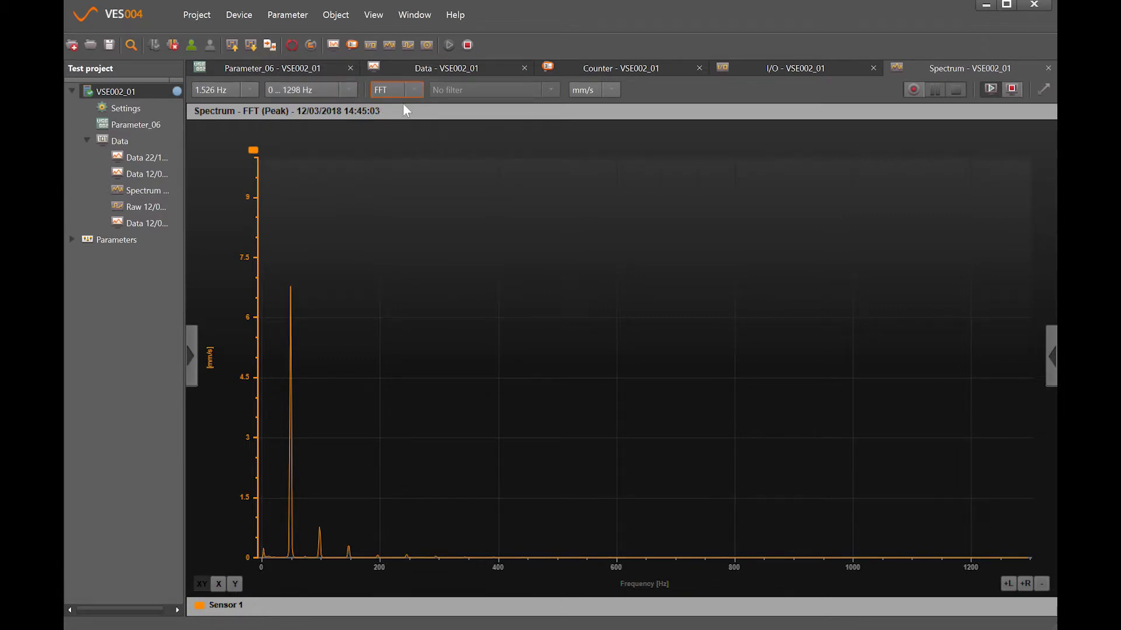
pyautogui.click(603, 86)
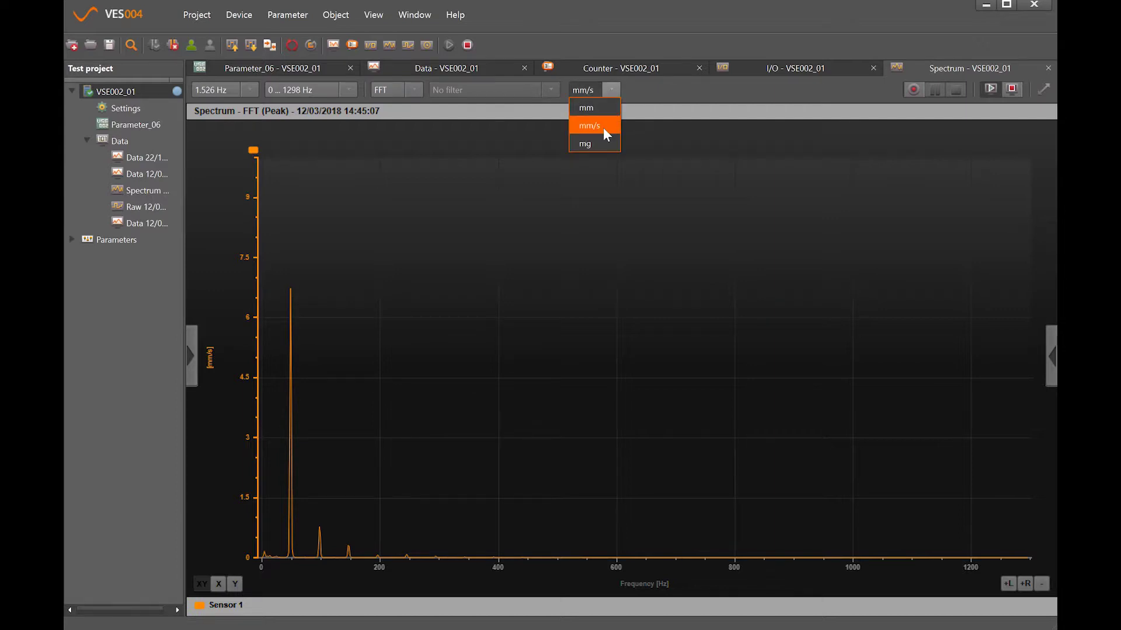
pyautogui.click(426, 293)
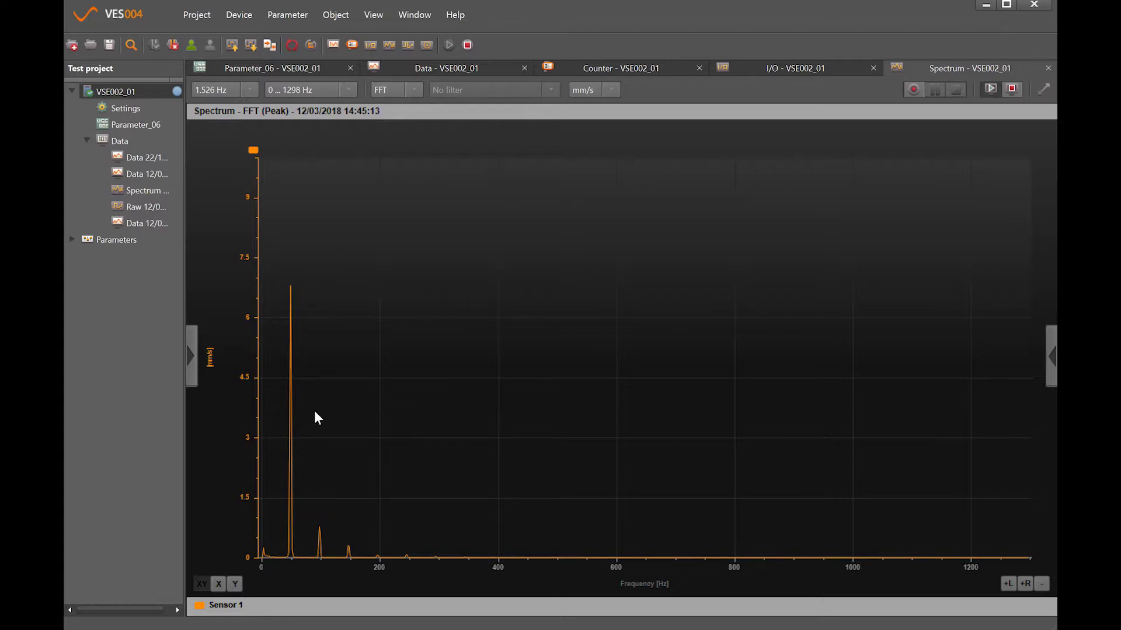
pyautogui.click(193, 358)
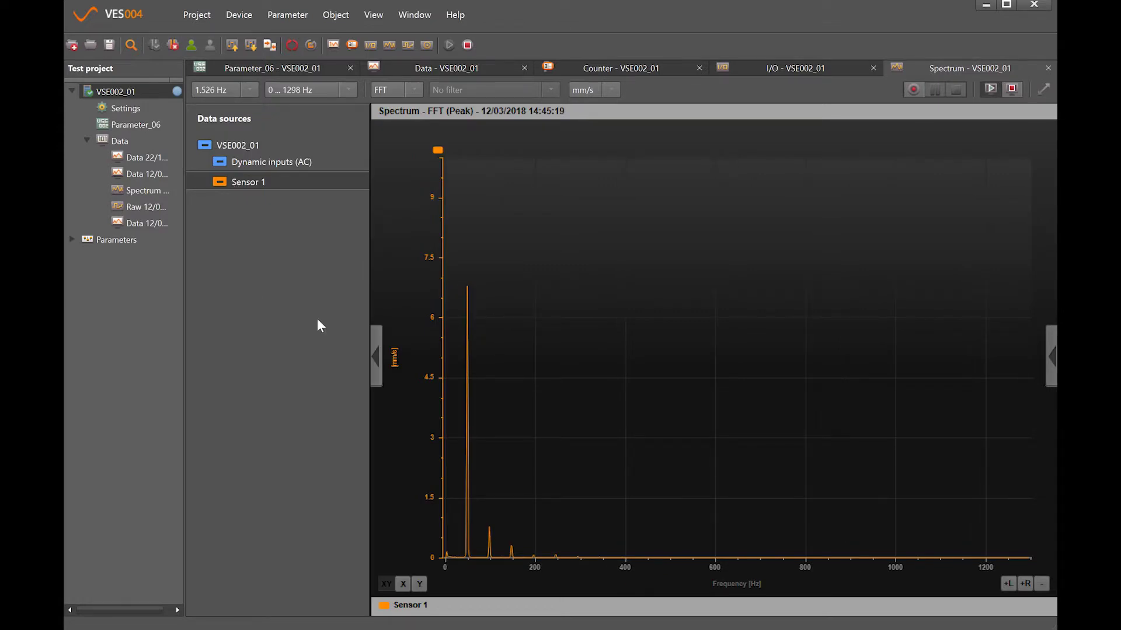
pyautogui.click(373, 352)
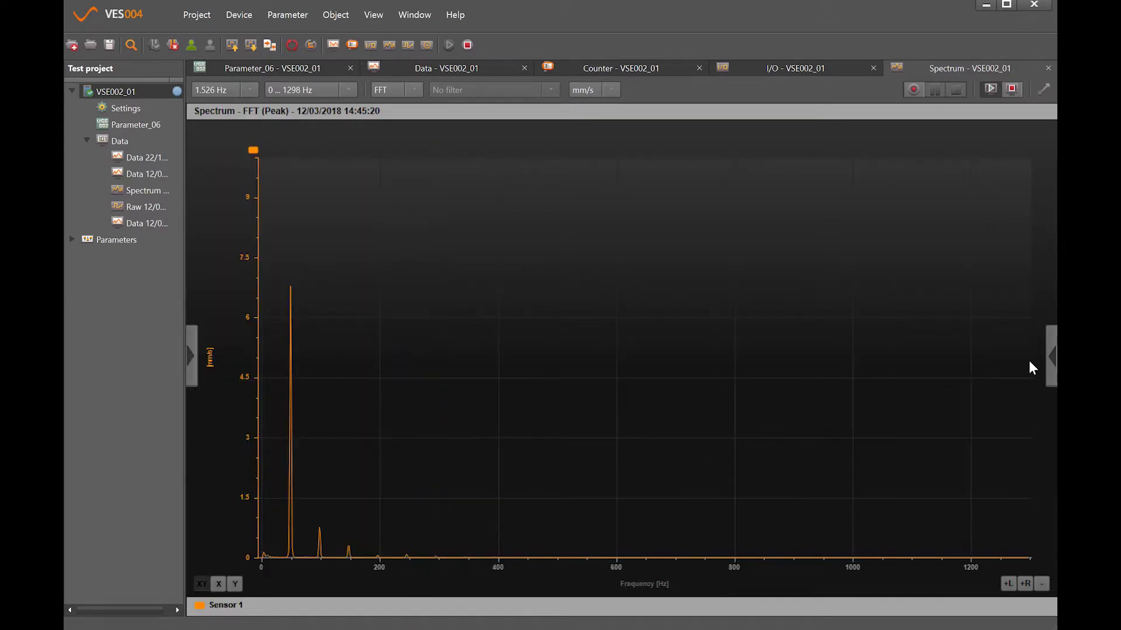
pyautogui.click(1052, 358)
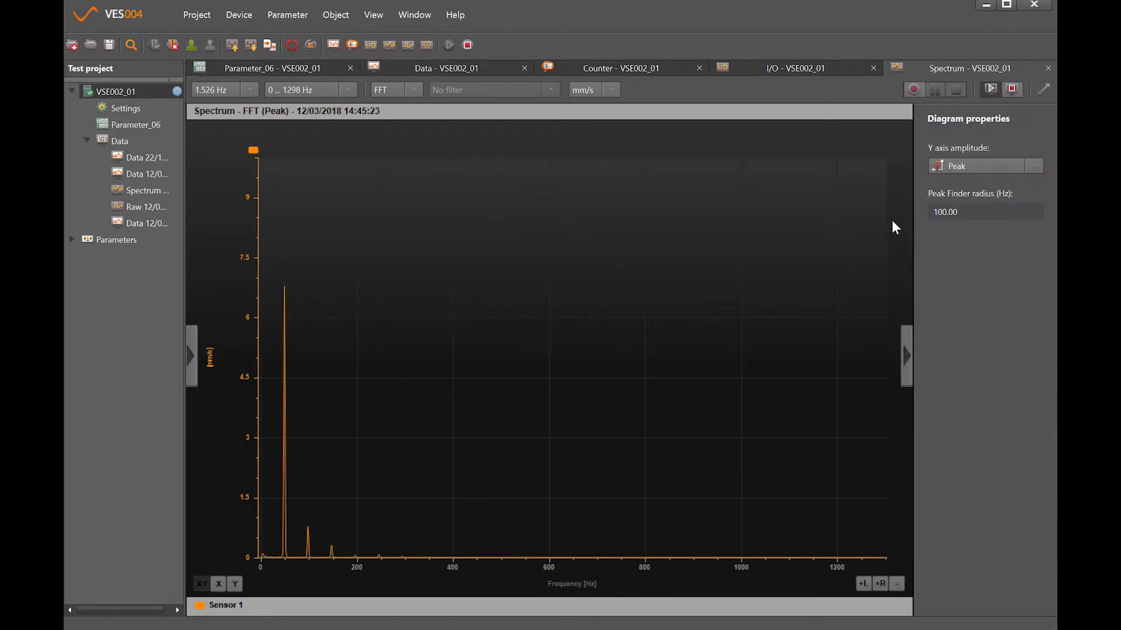
pyautogui.click(256, 261)
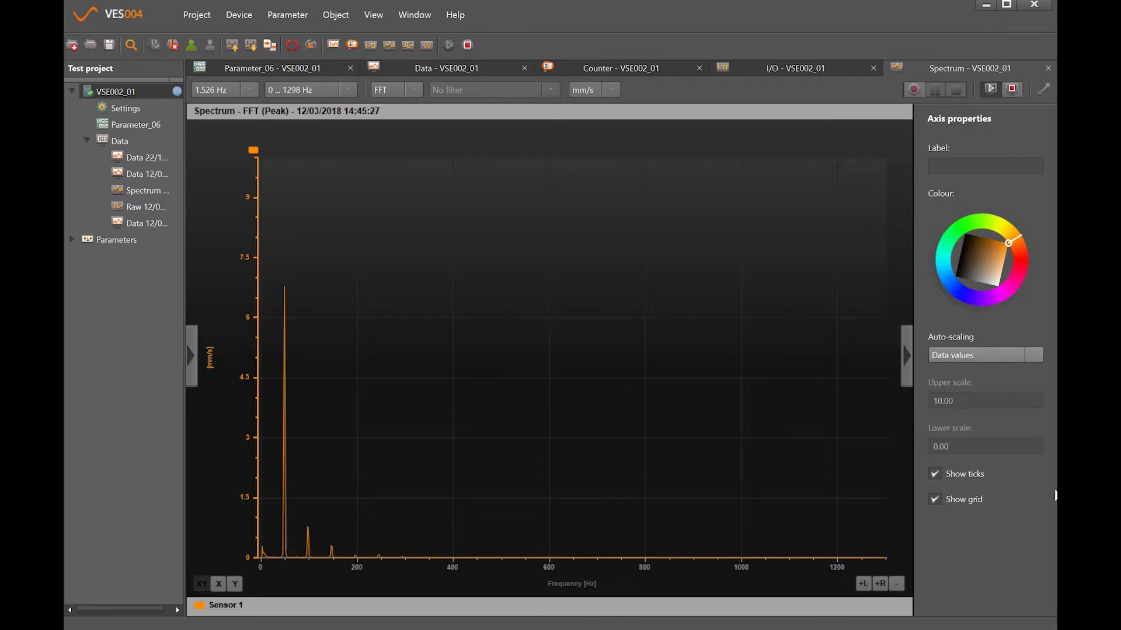
pyautogui.click(908, 350)
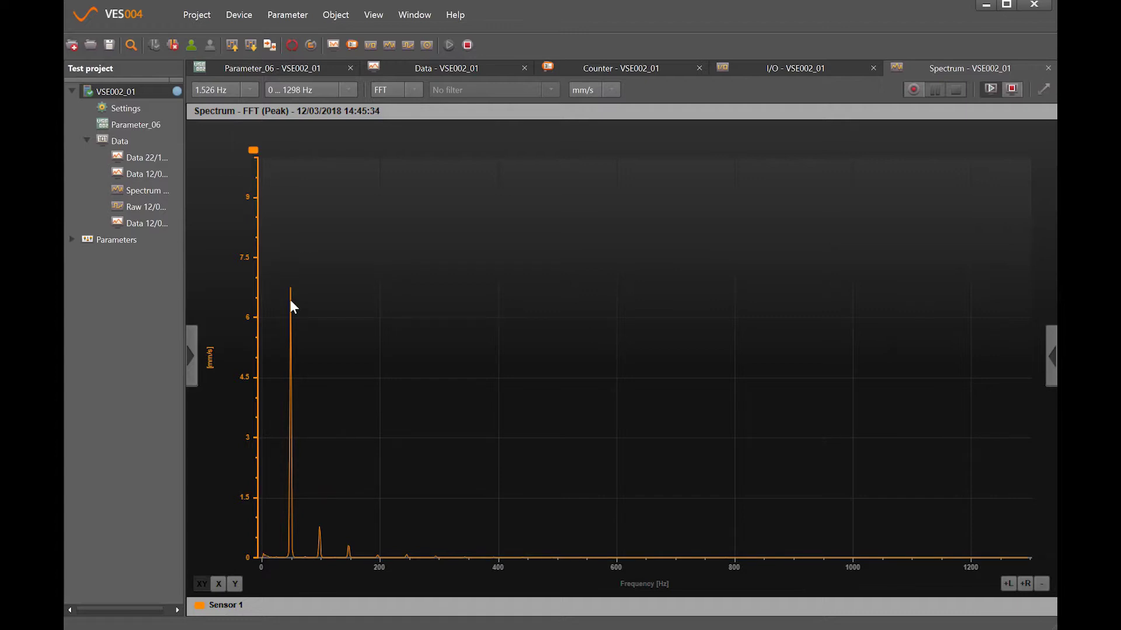
# Step: Try then remove the peak finder, and add a harmonics cursor on the 50 Hz peak
pyautogui.rightClick(254, 151)
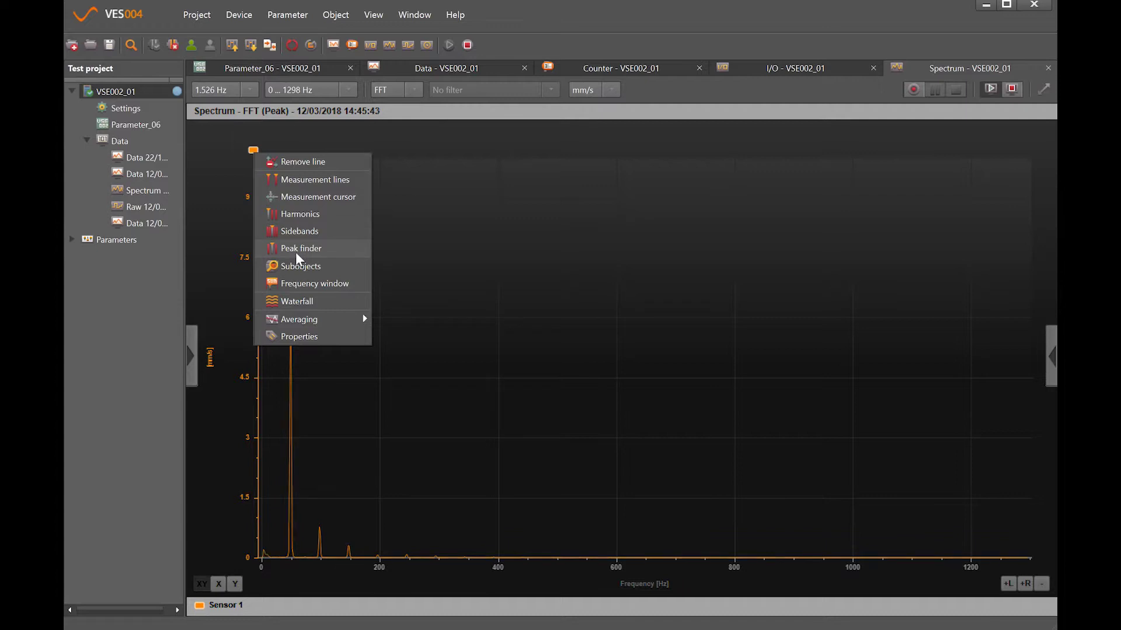
pyautogui.click(300, 252)
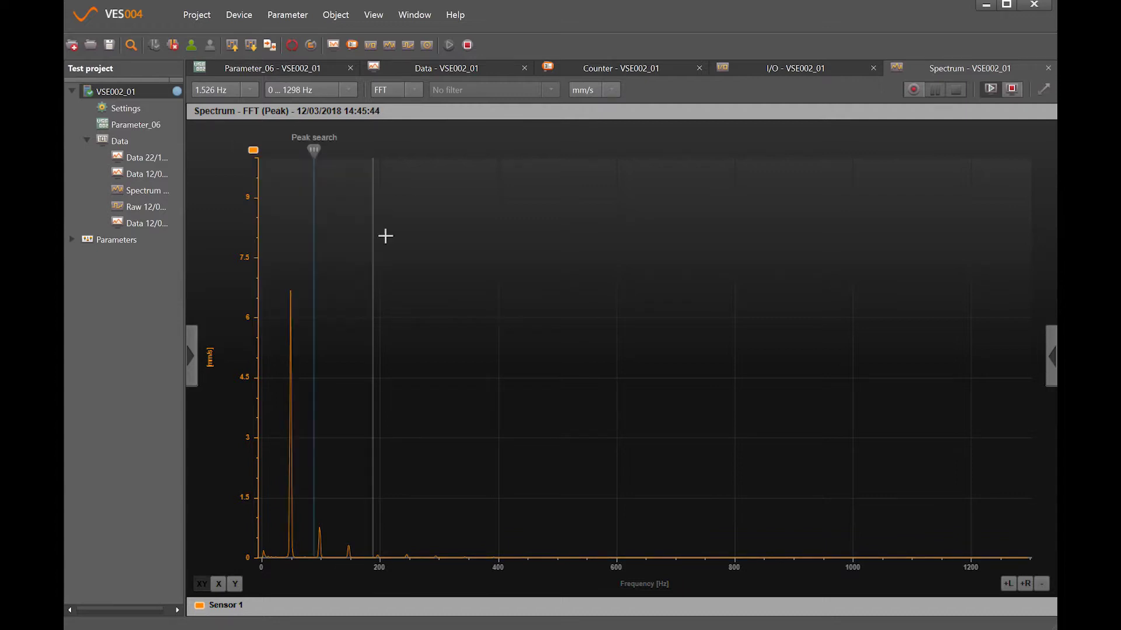
pyautogui.click(302, 221)
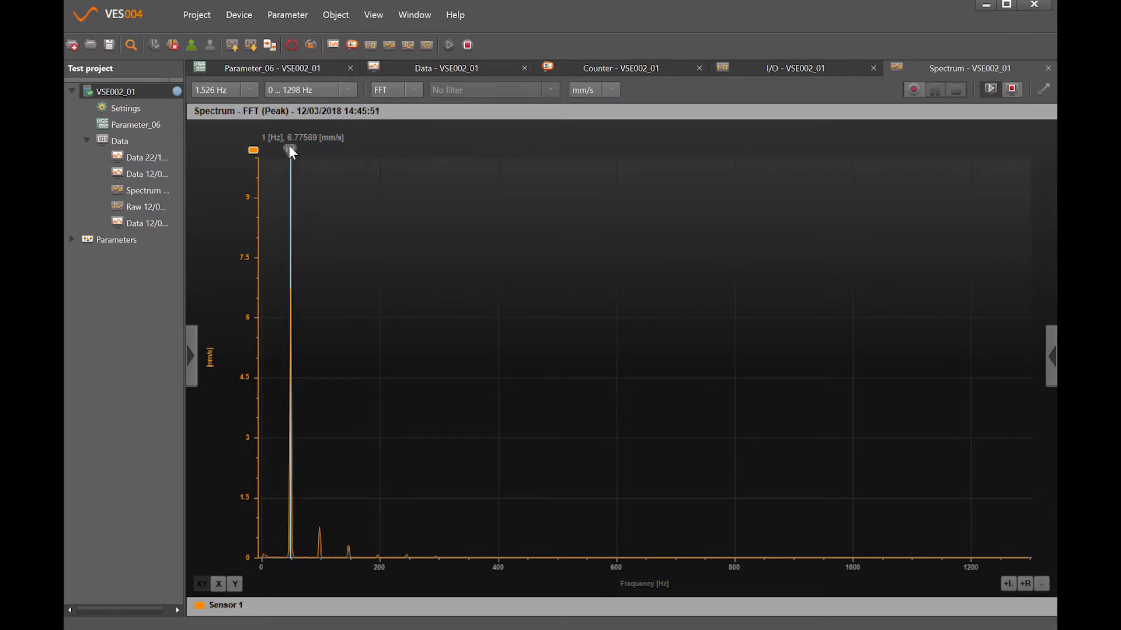
pyautogui.rightClick(253, 149)
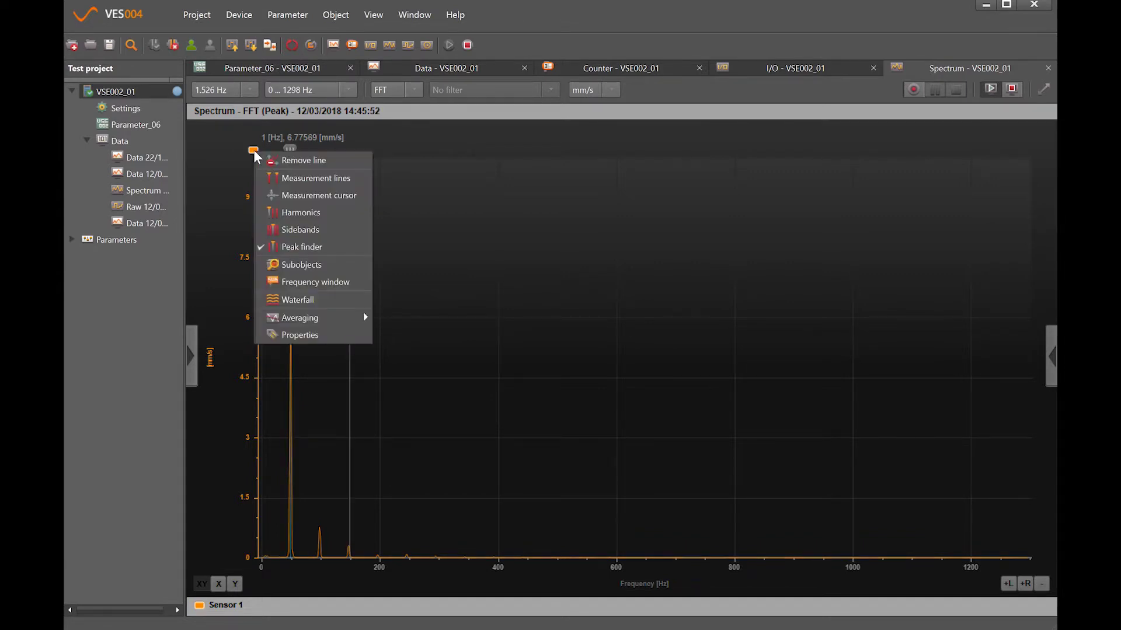
pyautogui.click(283, 247)
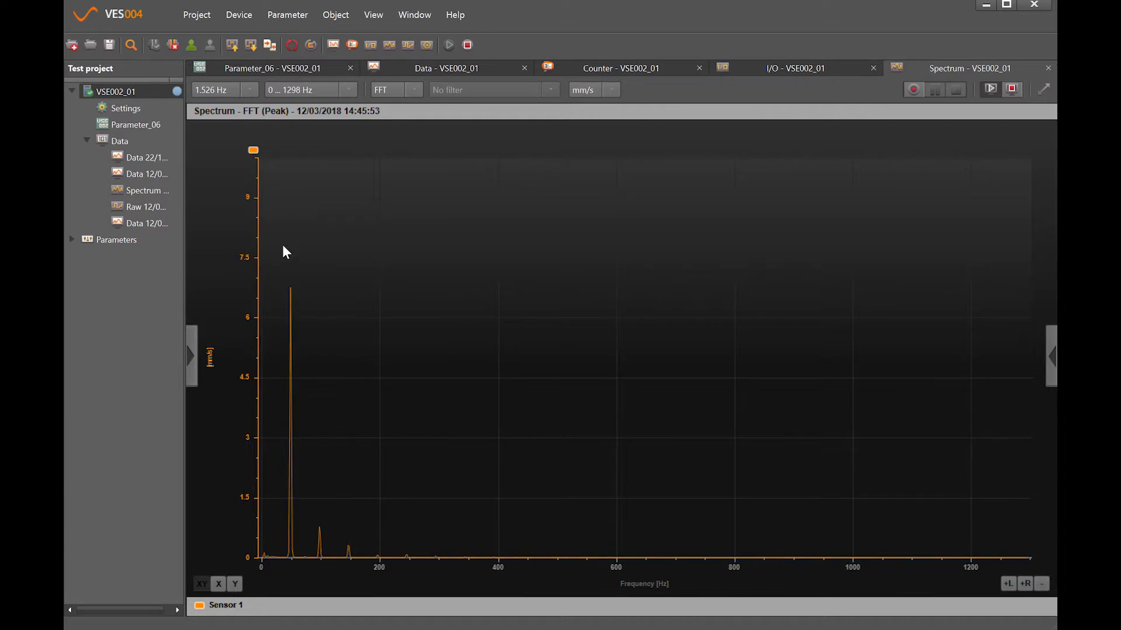
pyautogui.rightClick(254, 151)
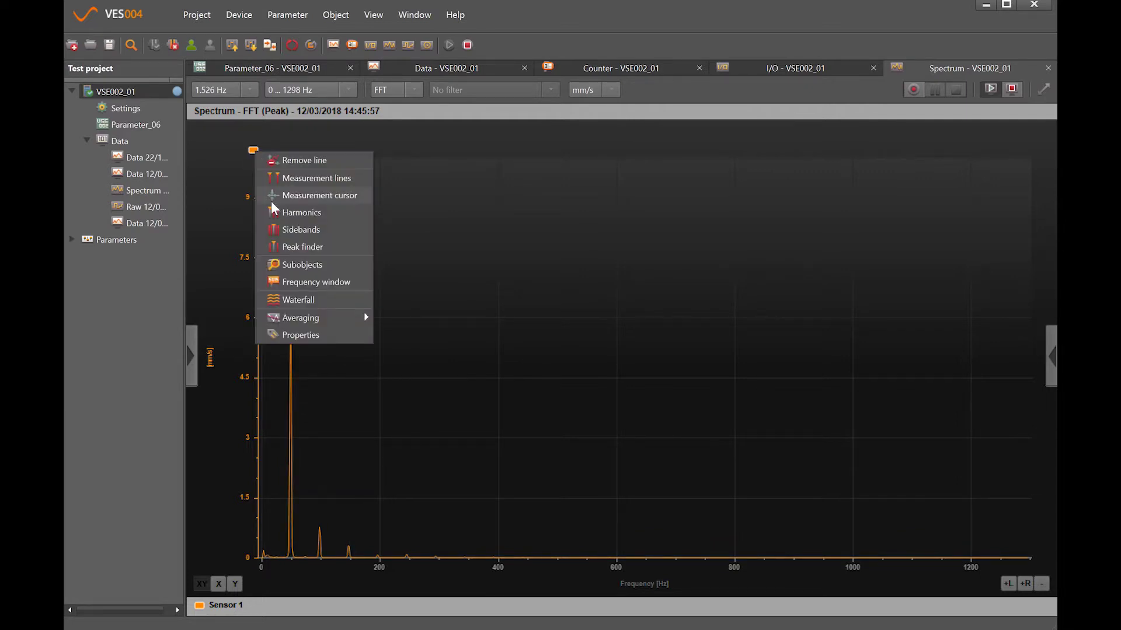
pyautogui.click(301, 213)
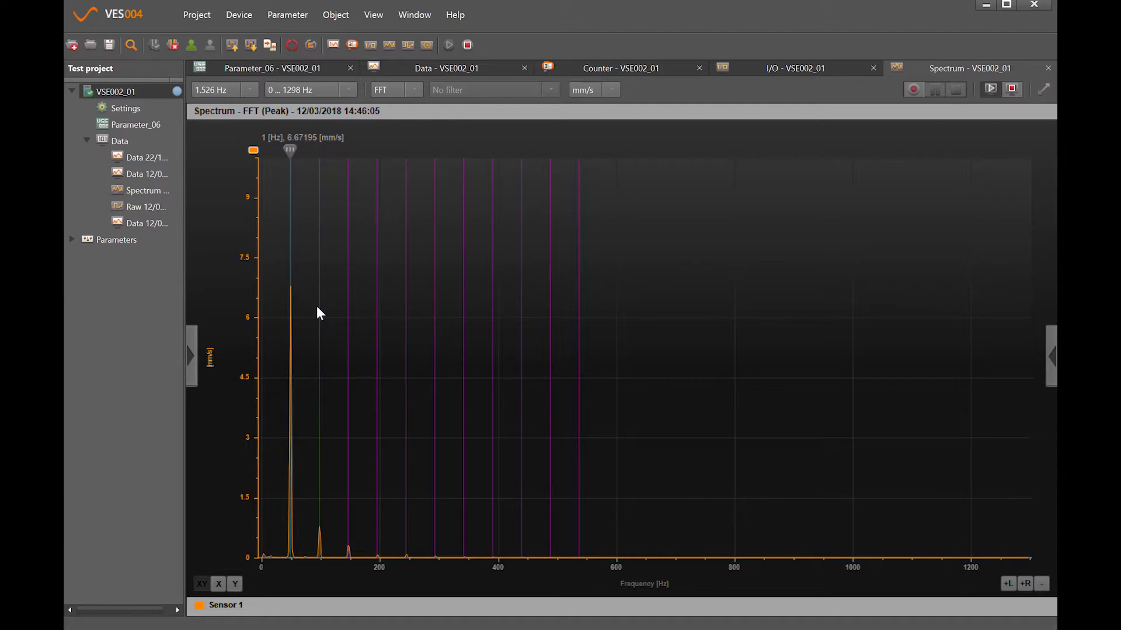
# Step: Zoom the spectrum in stages to 40–190 Hz around the 48.8 Hz peak and its harmonics
pyautogui.moveTo(271, 253); pyautogui.dragTo(278, 280)
pyautogui.moveTo(308, 369); pyautogui.dragTo(430, 485)
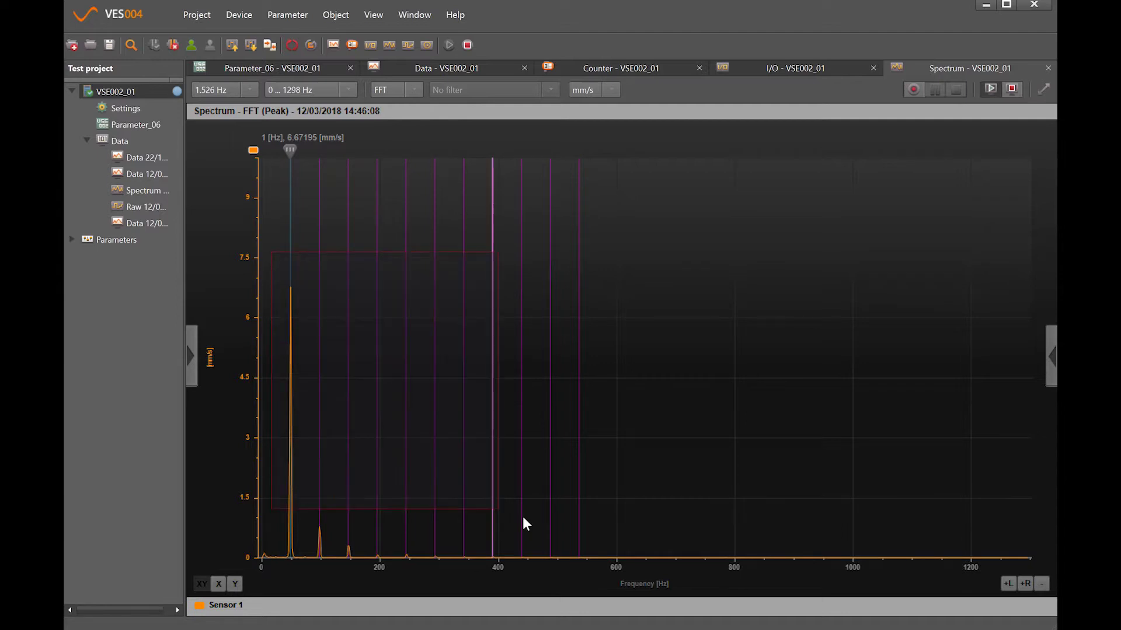
pyautogui.moveTo(523, 517); pyautogui.dragTo(551, 559)
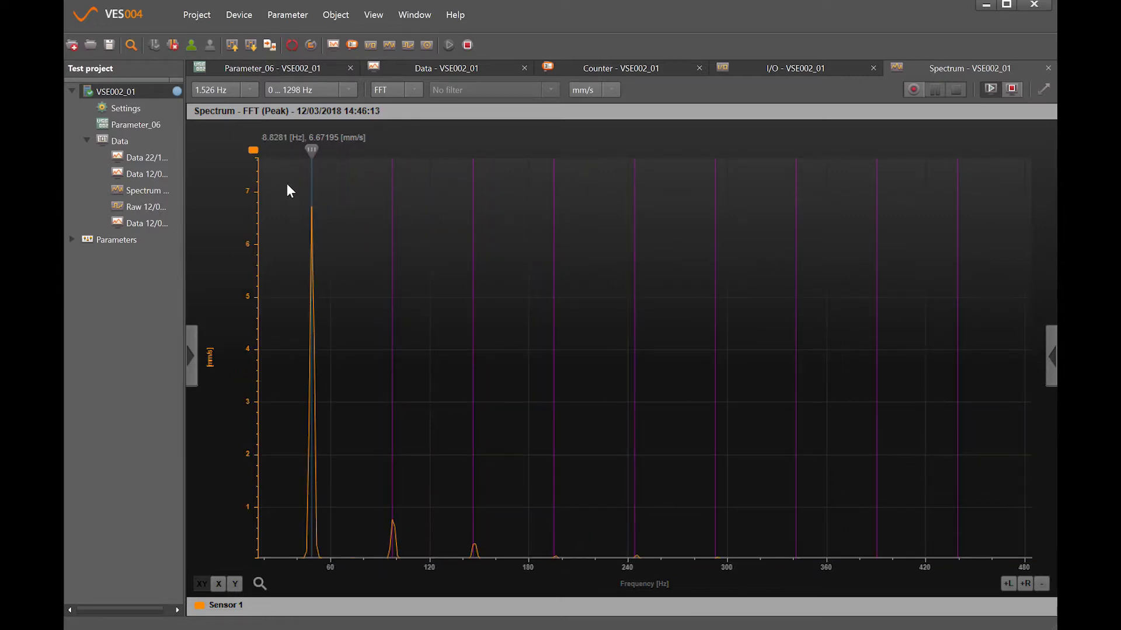
pyautogui.moveTo(286, 181); pyautogui.dragTo(551, 563)
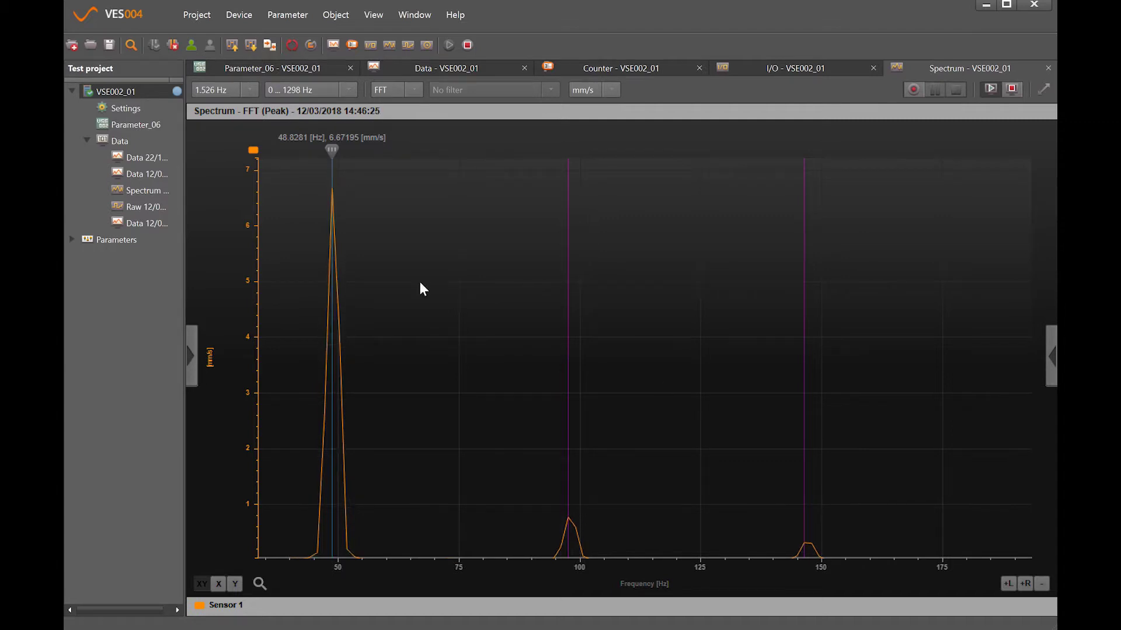
# Step: Undo the zoom to restore the full 0–1298 Hz spectrum and remove the harmonic markers
pyautogui.rightClick(449, 232)
pyautogui.click(497, 239)
pyautogui.rightClick(250, 147)
pyautogui.click(300, 207)
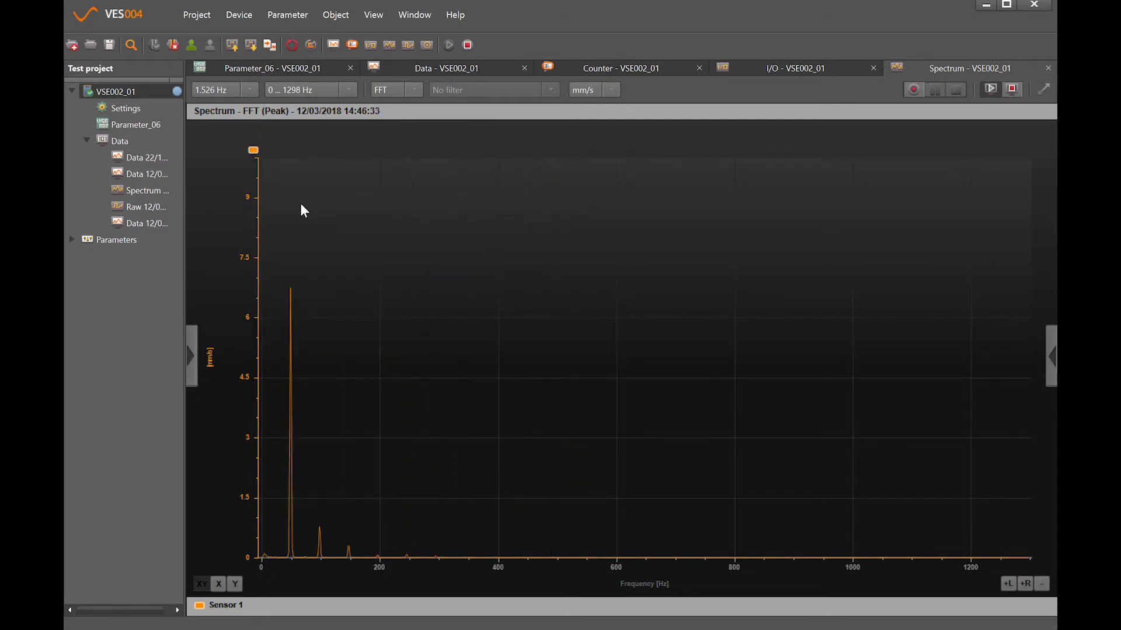
# Step: Show the subobject frequency lines, then set Subobjects to None to clear them
pyautogui.rightClick(252, 150)
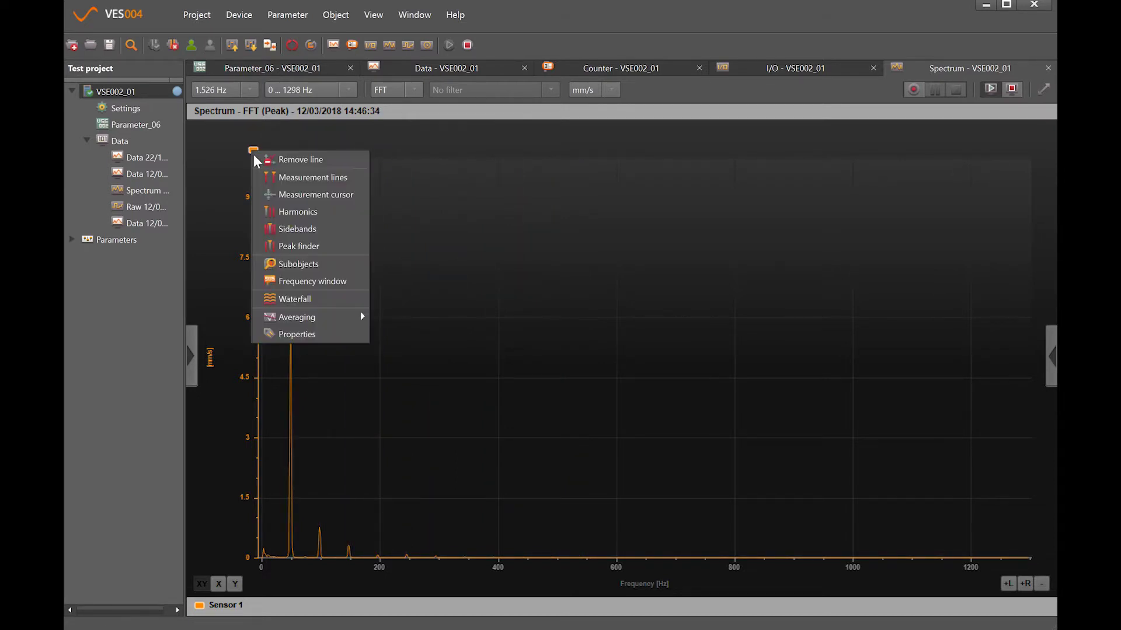
pyautogui.click(291, 266)
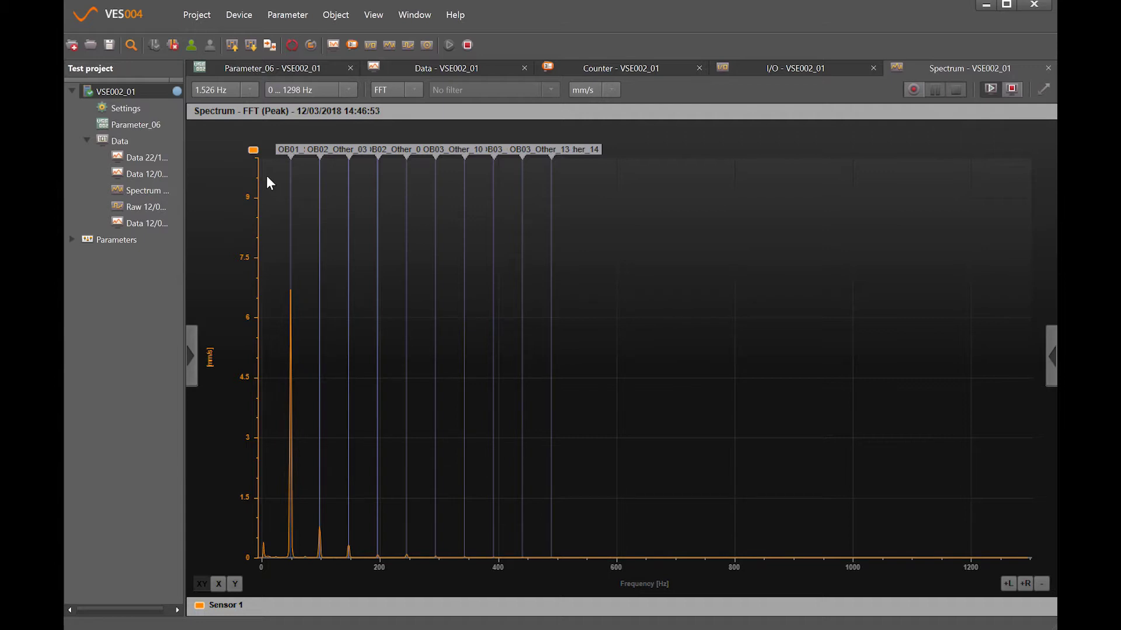
pyautogui.rightClick(253, 151)
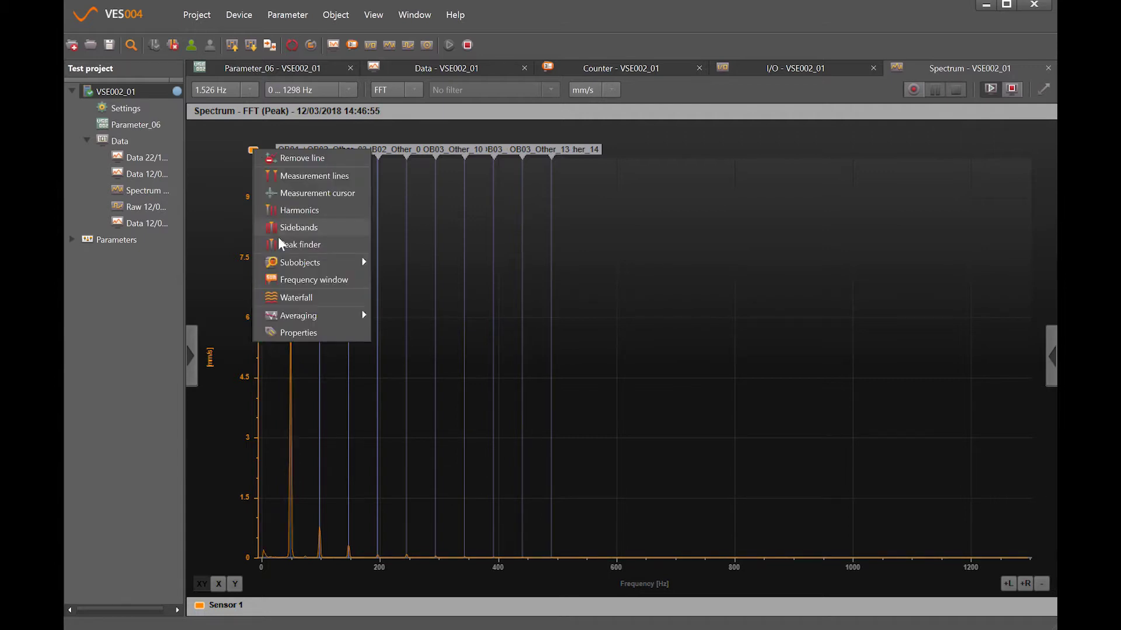
pyautogui.moveTo(289, 266)
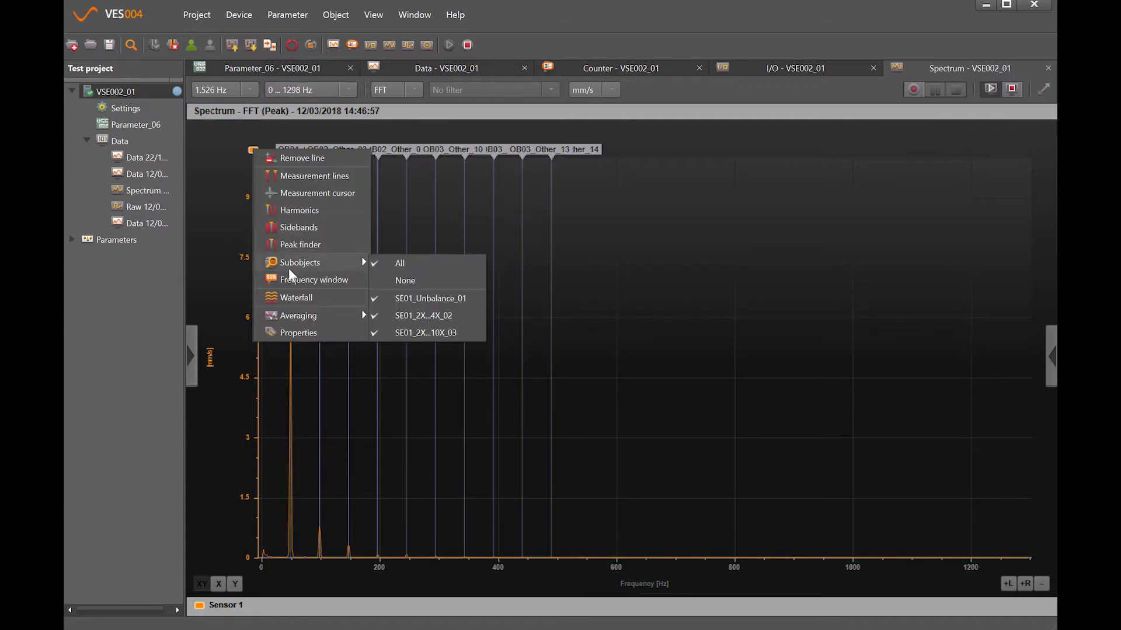
pyautogui.click(388, 282)
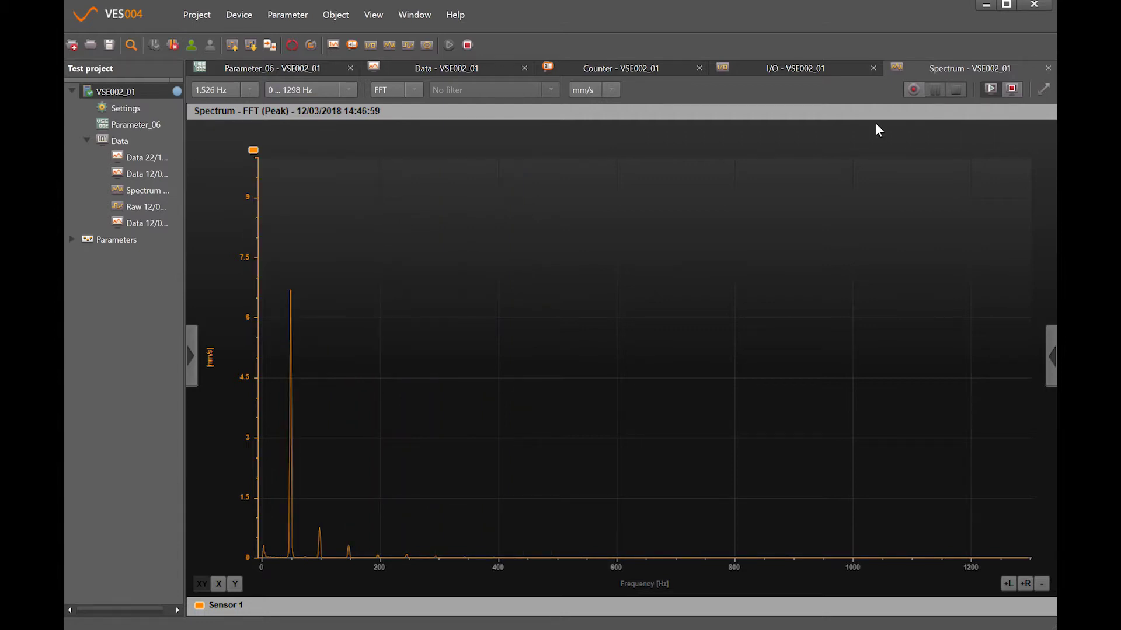
# Step: Record 9 live spectrum samples and save them as a new Spectrum entry under Data
pyautogui.click(914, 89)
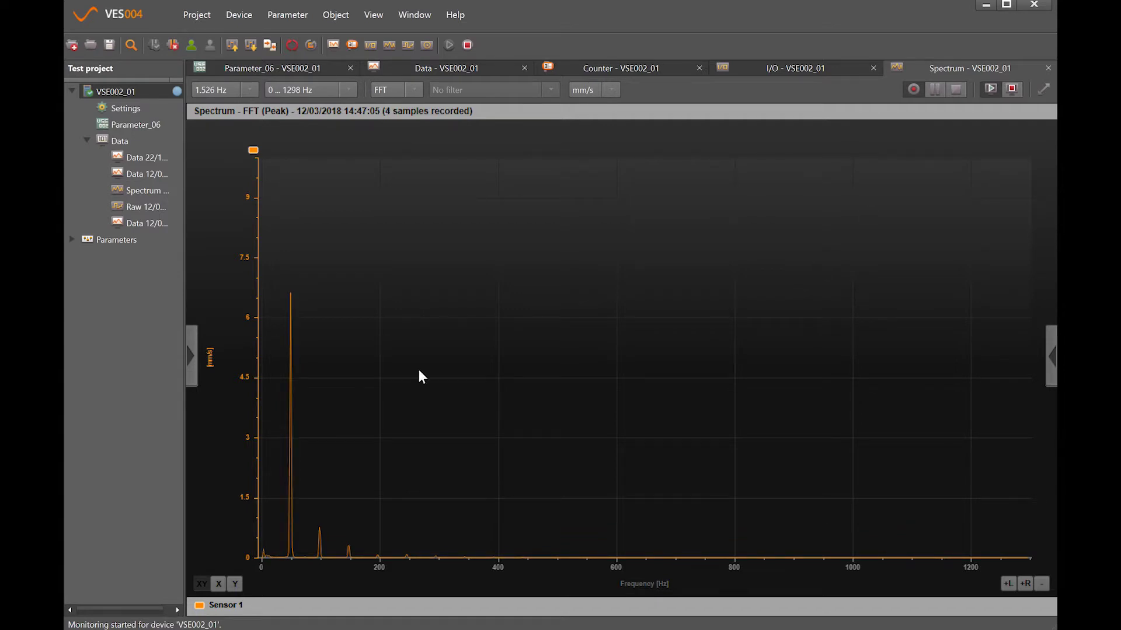
pyautogui.click(954, 87)
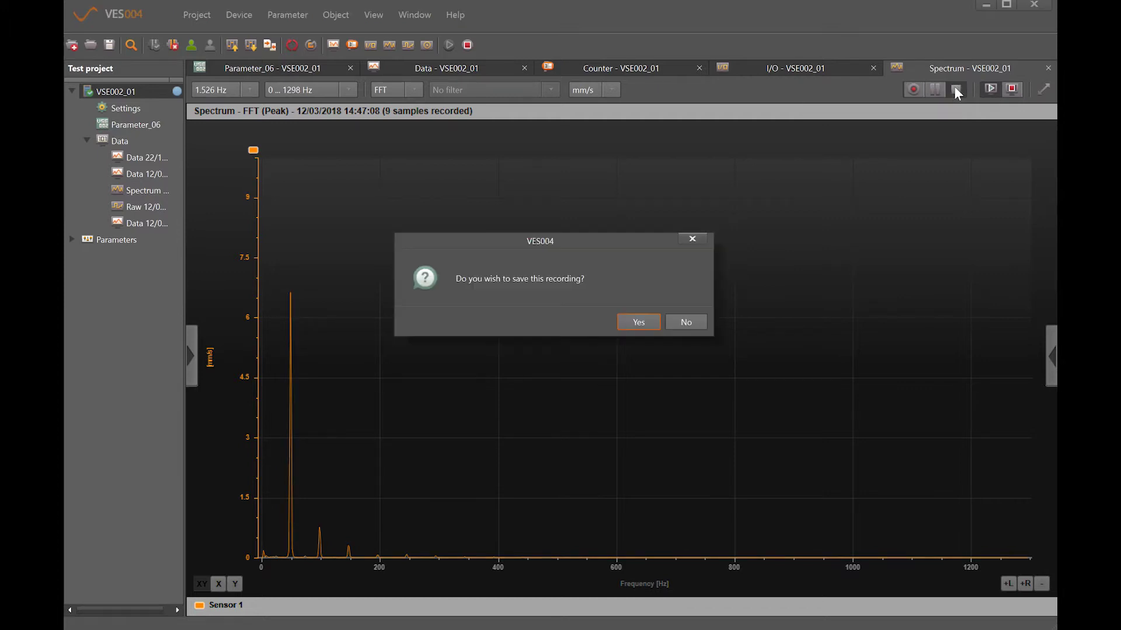
pyautogui.click(637, 324)
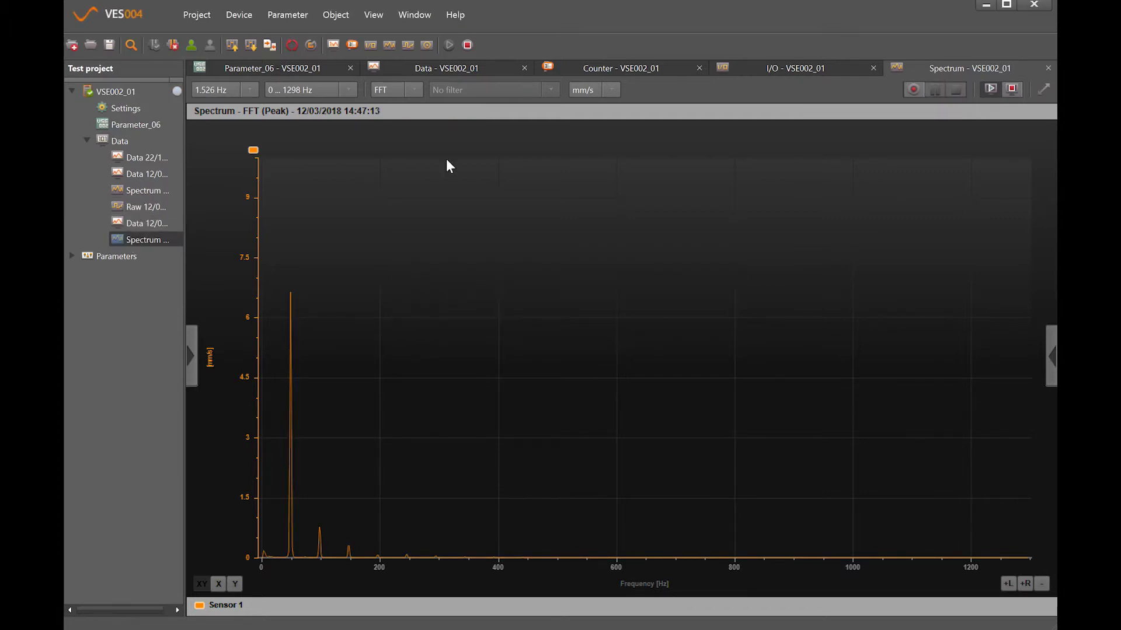
# Step: Open the live Raw waveform view for Sensor 1, zoom into a region, then undo the zoom
pyautogui.click(408, 44)
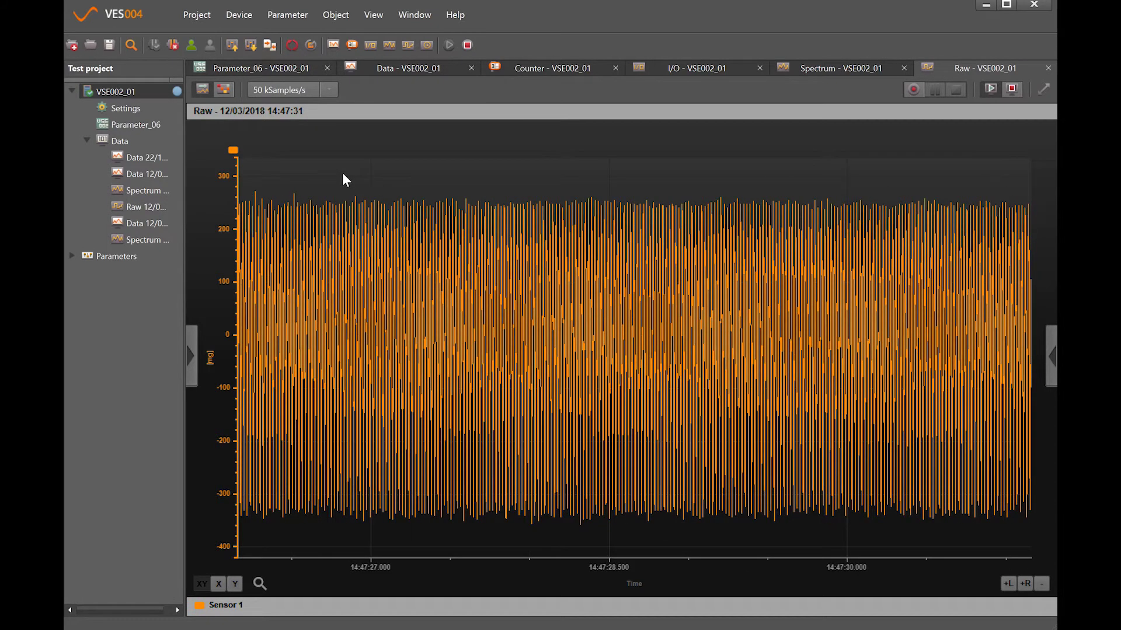
pyautogui.moveTo(342, 173); pyautogui.dragTo(513, 529)
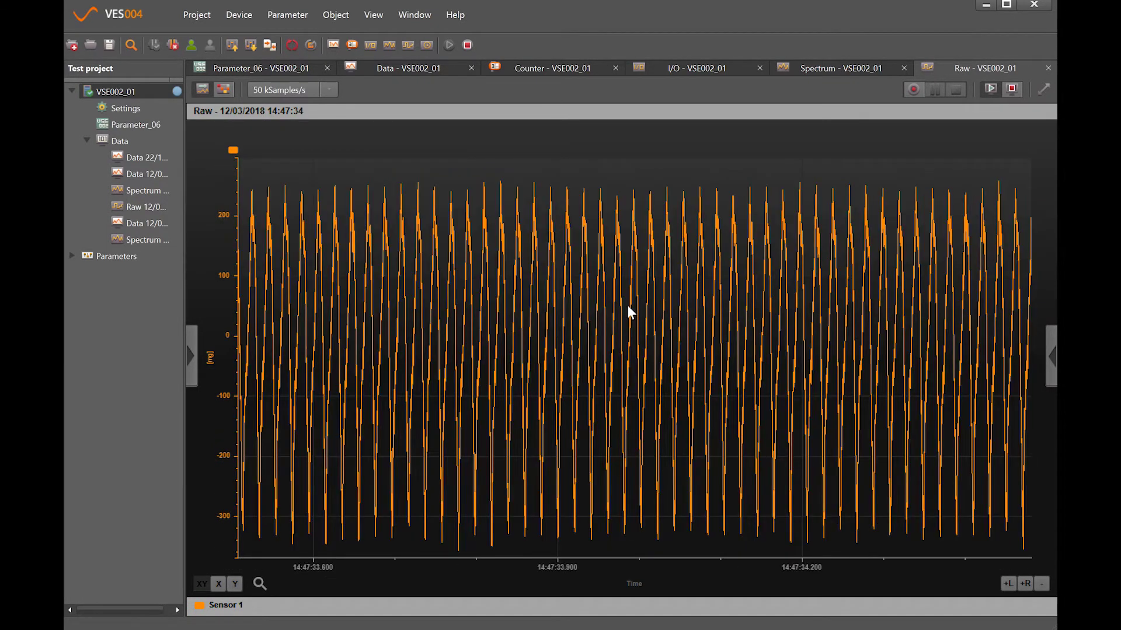
pyautogui.rightClick(564, 172)
pyautogui.click(584, 186)
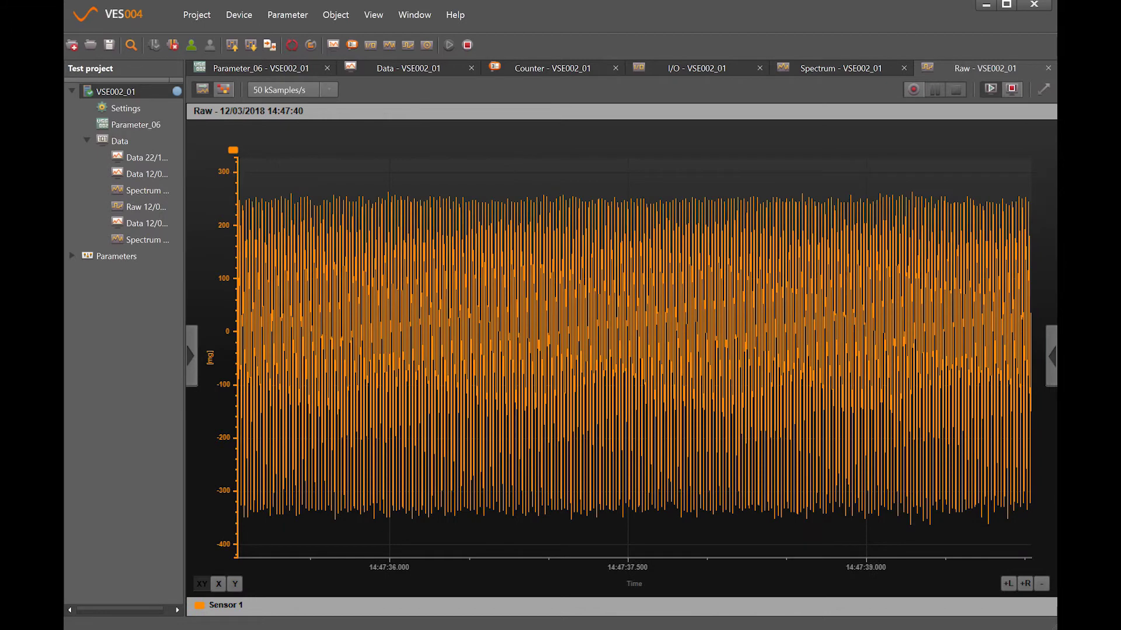
# Step: Open and close the Axis properties panel, then the Data sources panel
pyautogui.click(1051, 356)
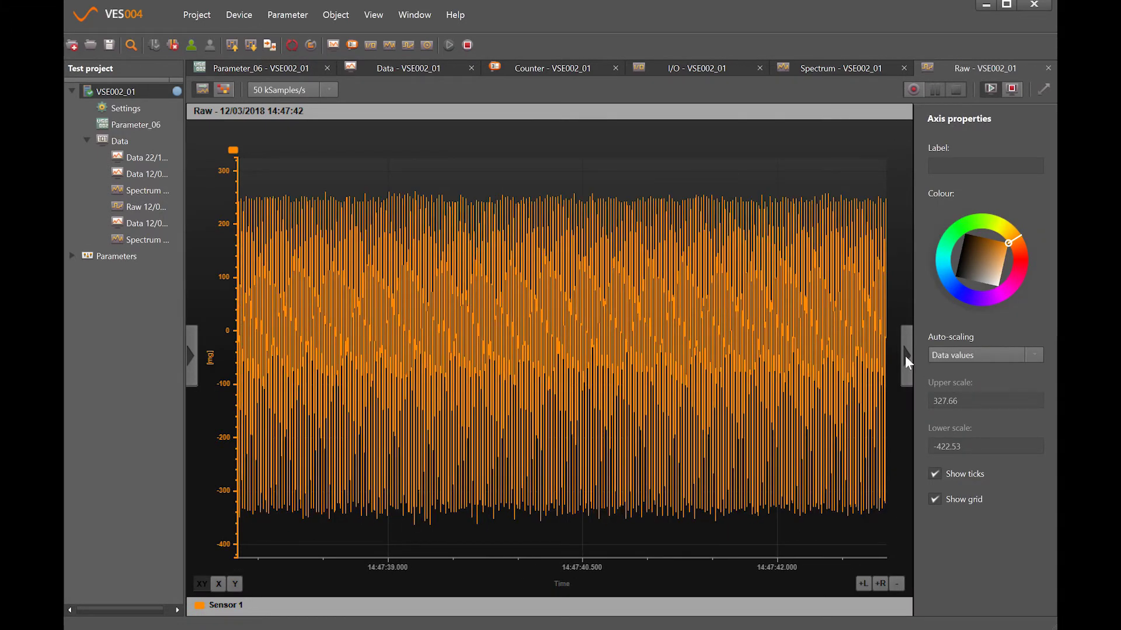
pyautogui.click(906, 358)
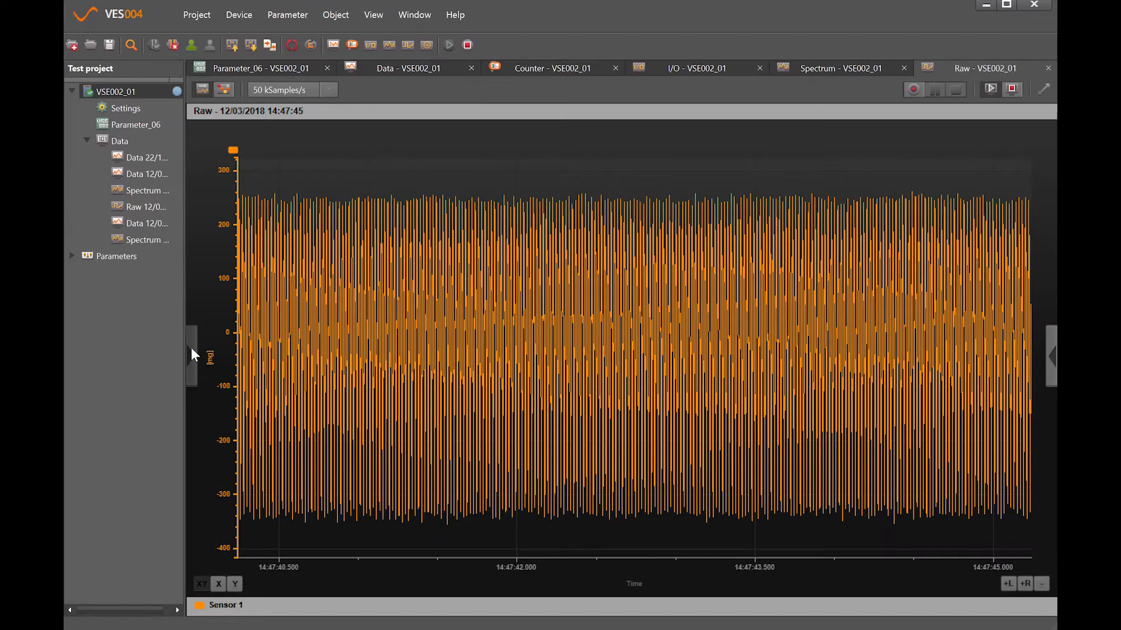
pyautogui.click(191, 355)
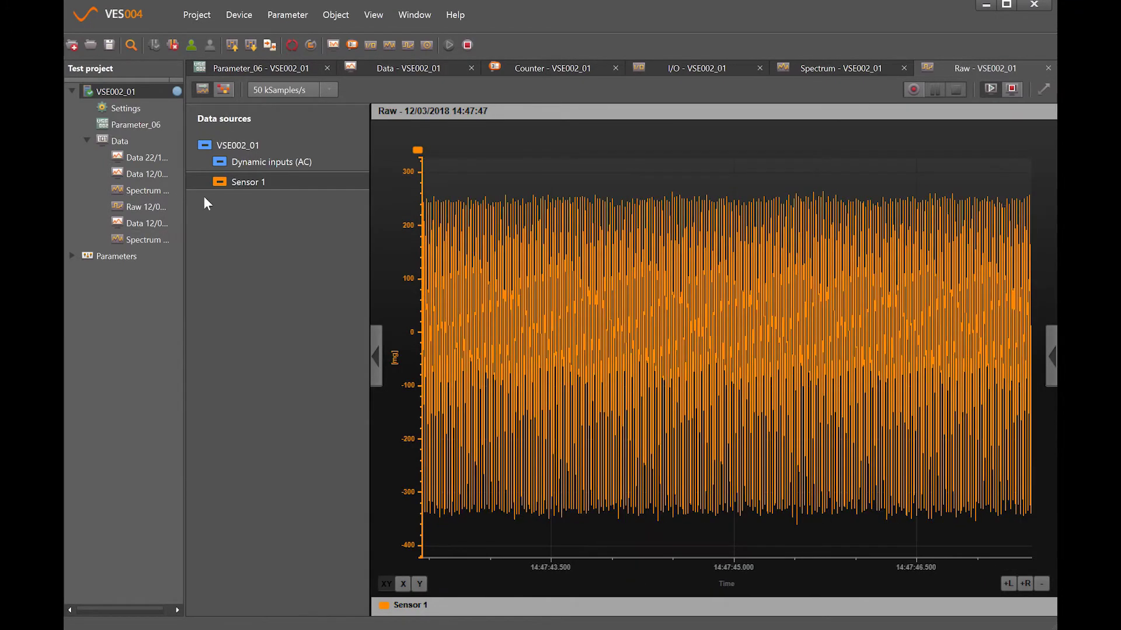
pyautogui.click(375, 355)
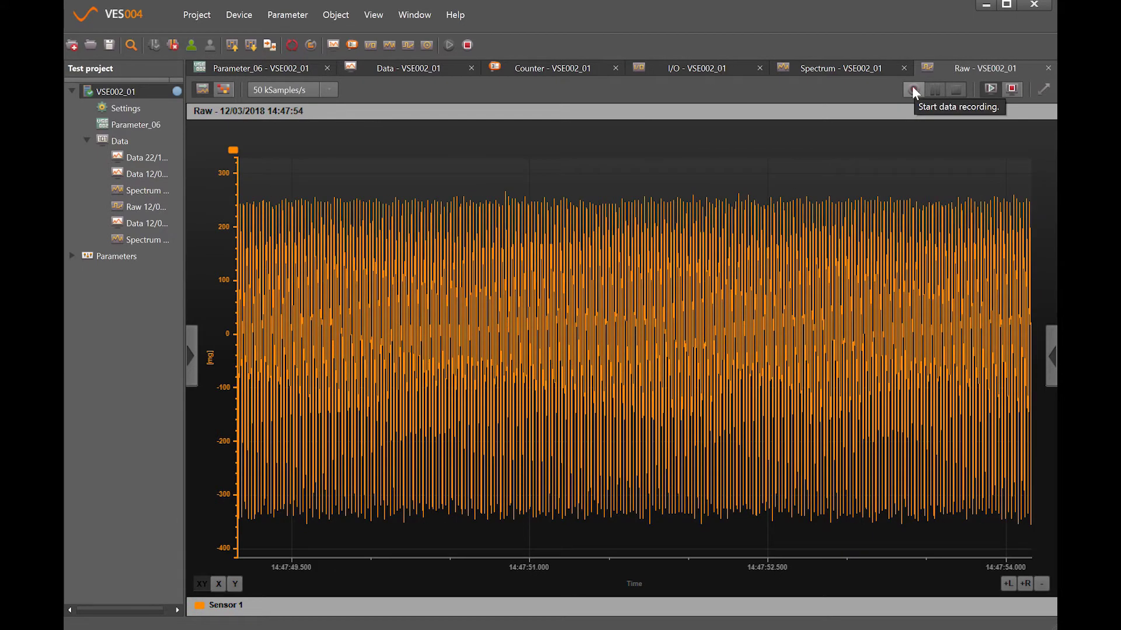
# Step: Record roughly 654000 raw waveform samples and save them as a new Raw entry
pyautogui.click(913, 88)
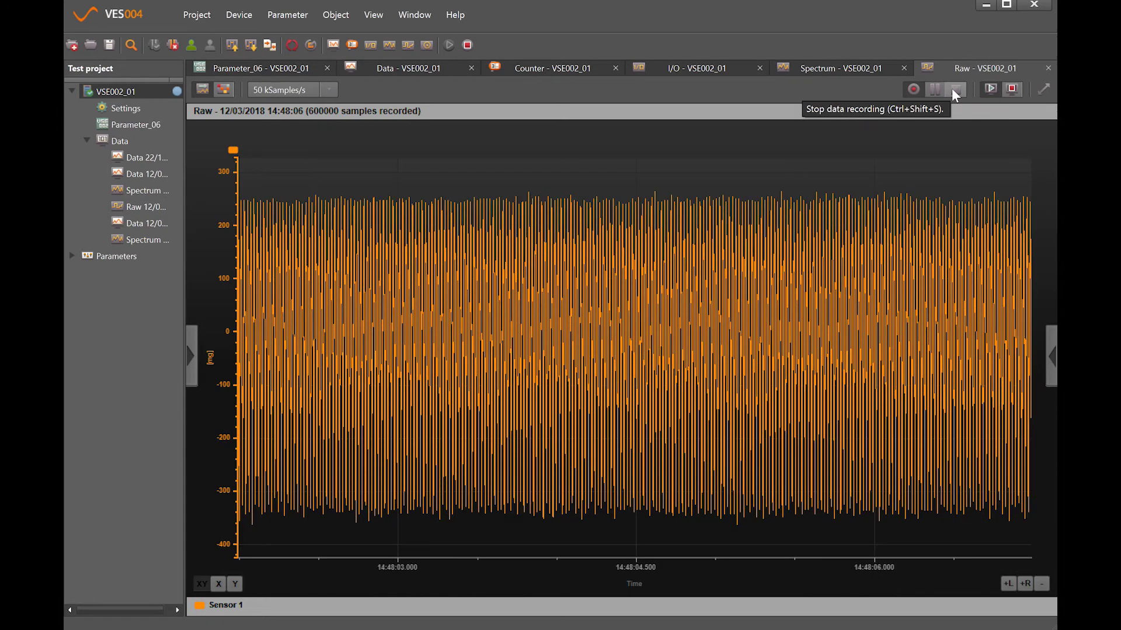
pyautogui.click(951, 88)
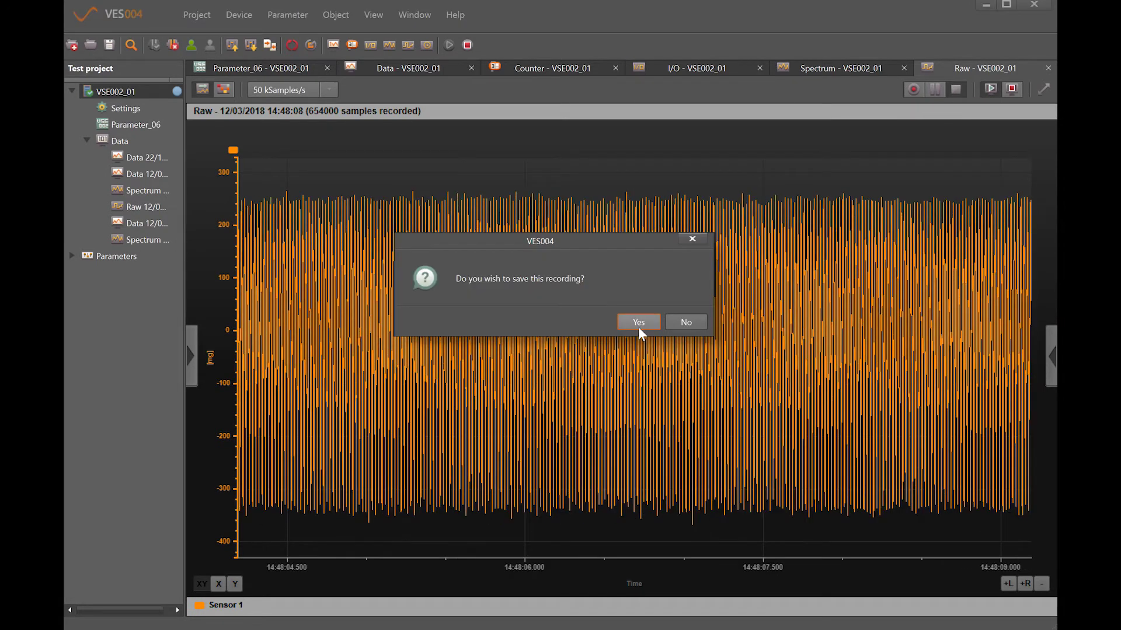
pyautogui.click(639, 322)
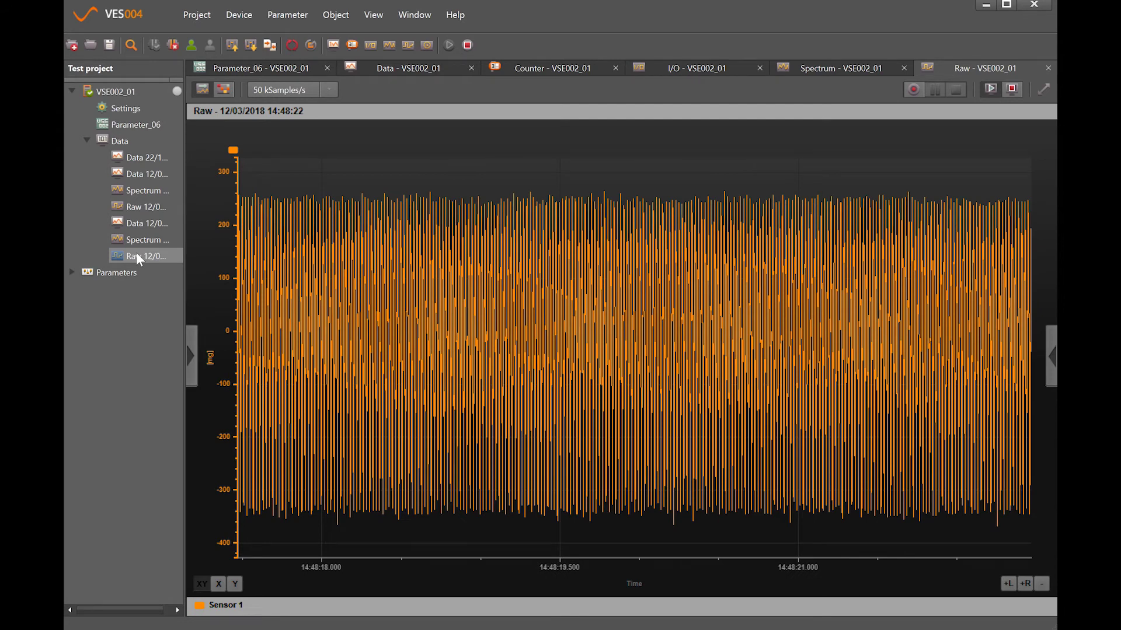
# Step: Calculate the Spectrum of the new Raw recording and apply Peak finder to the plot
pyautogui.rightClick(138, 254)
pyautogui.click(167, 281)
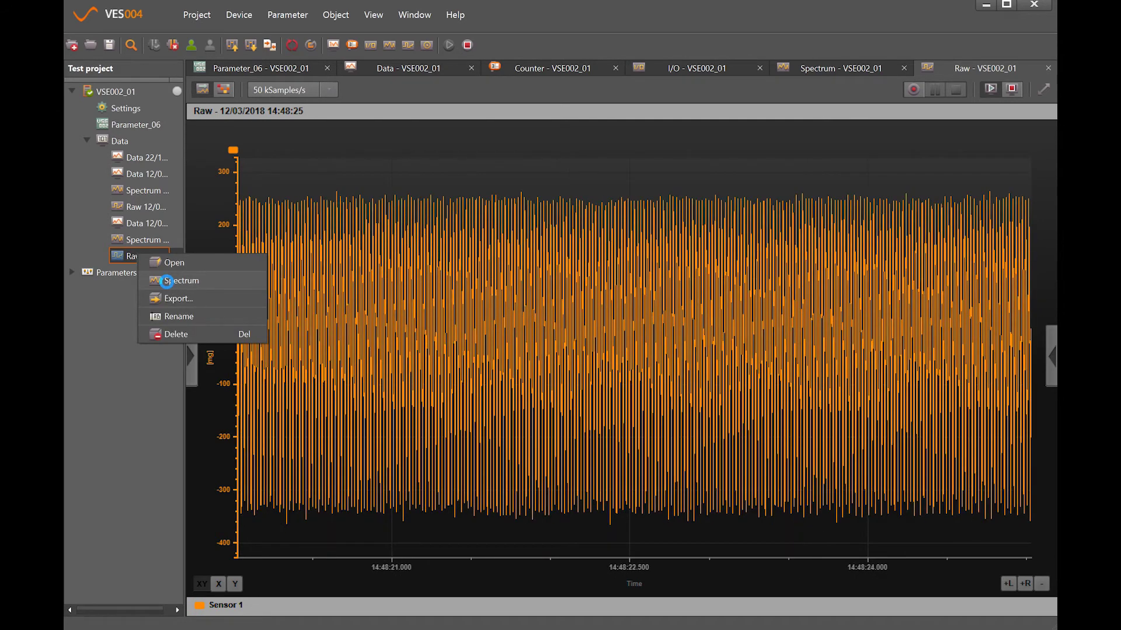
pyautogui.click(426, 293)
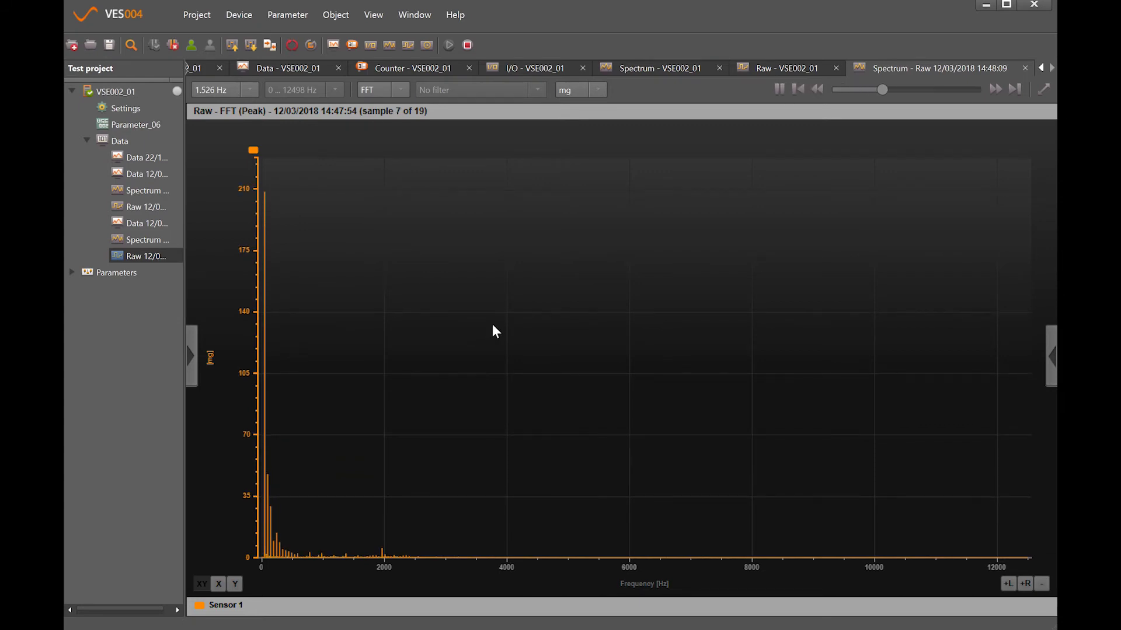
pyautogui.rightClick(252, 151)
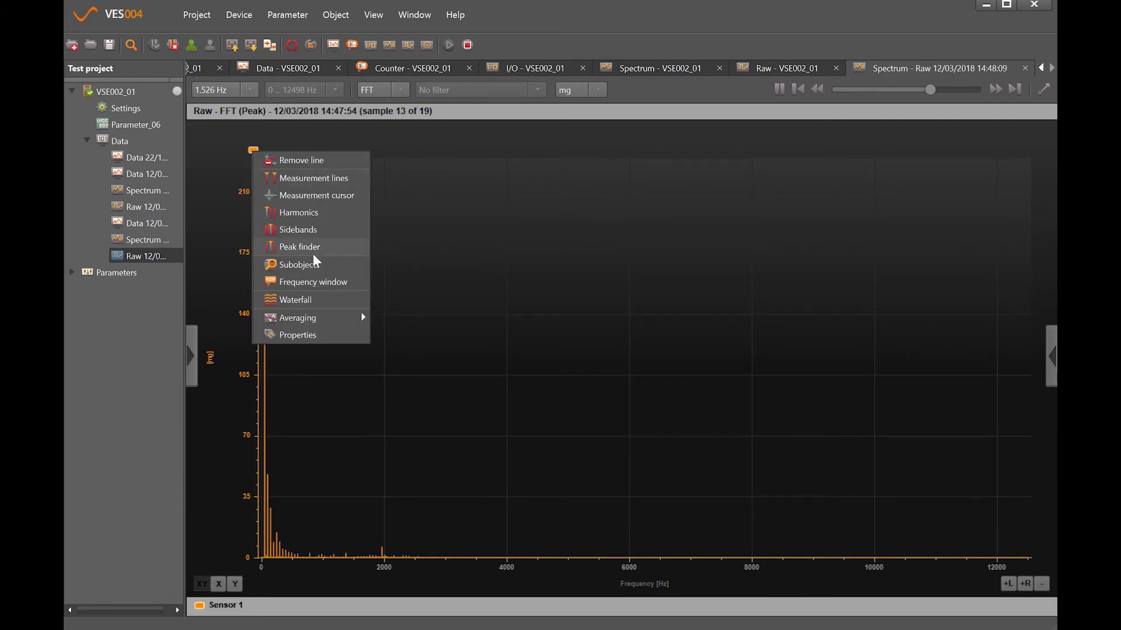
pyautogui.click(447, 299)
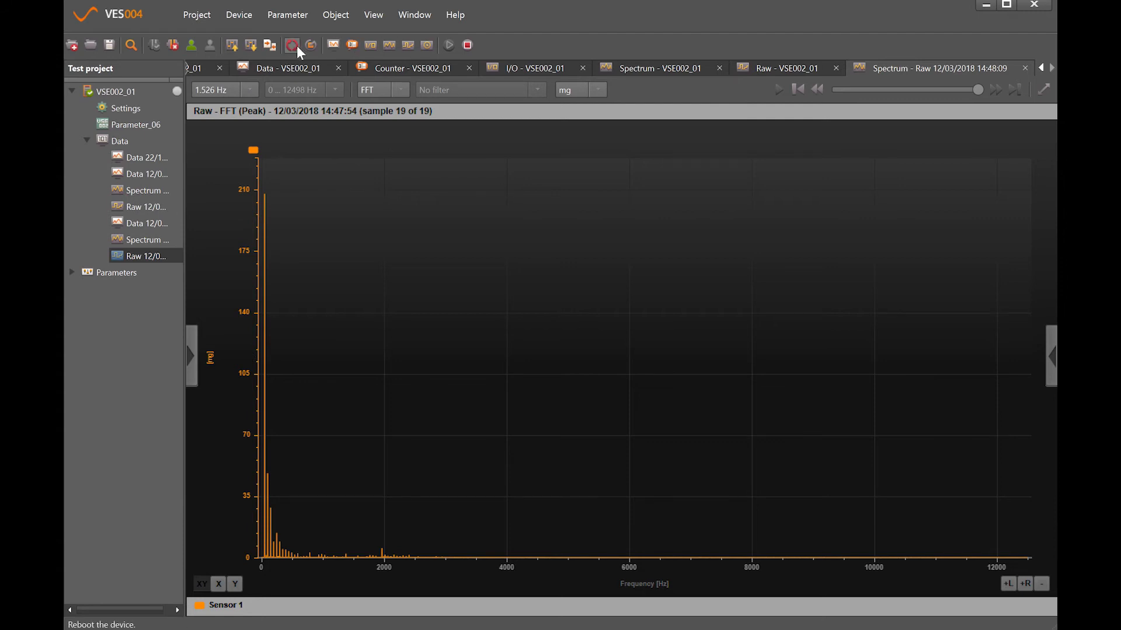
# Step: Open the History window and plot nearly all VSE002_01 trend series from Data sources
pyautogui.click(427, 46)
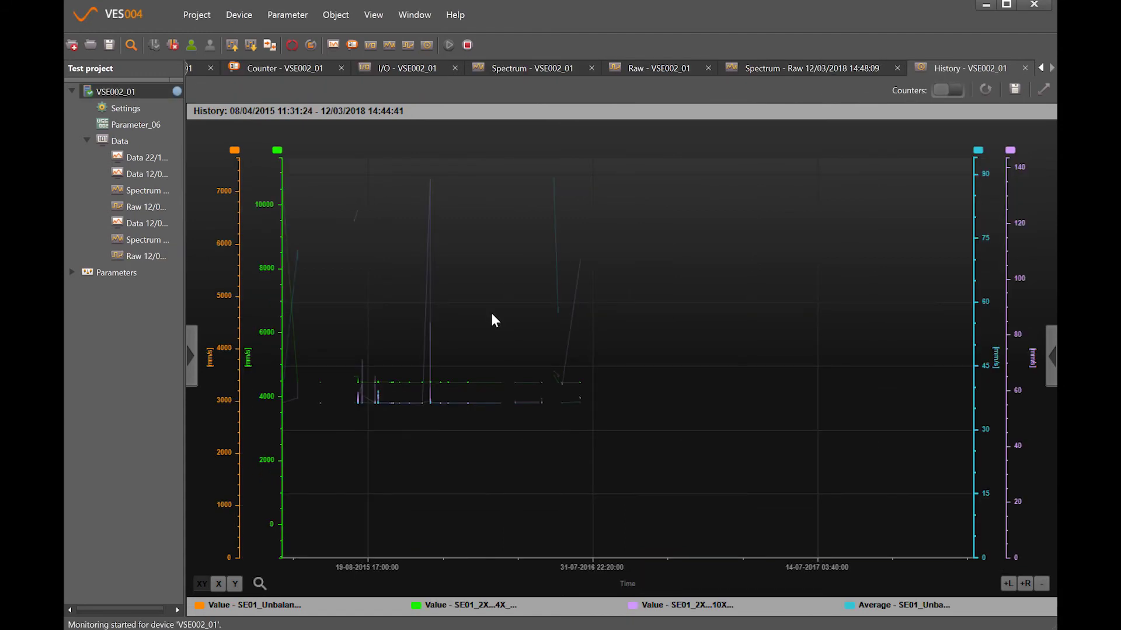
pyautogui.click(192, 356)
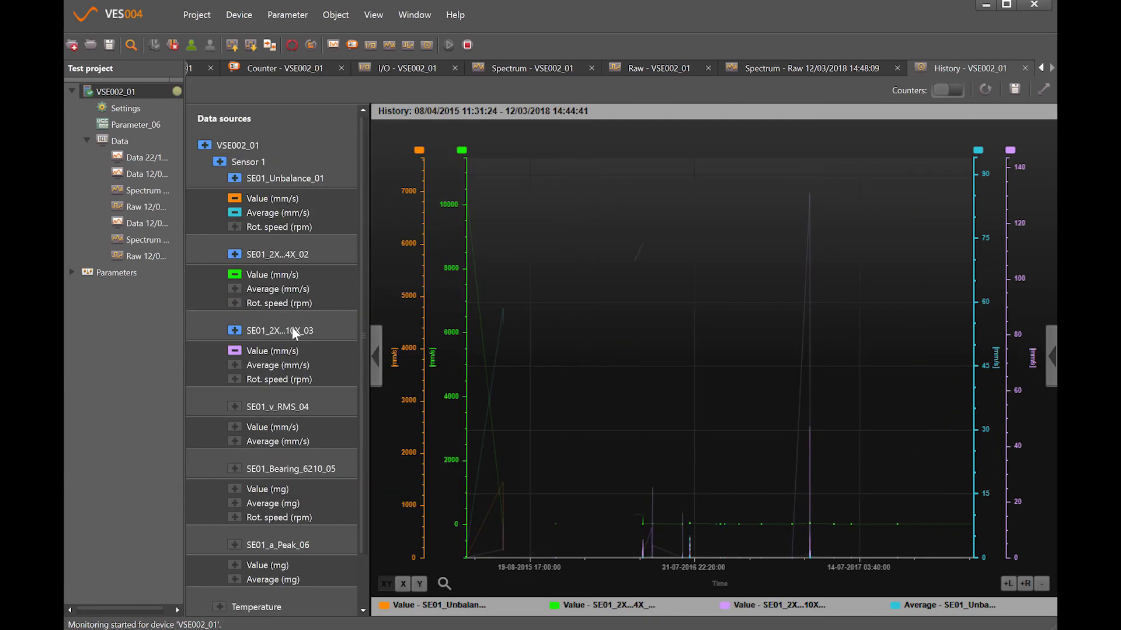
pyautogui.click(205, 146)
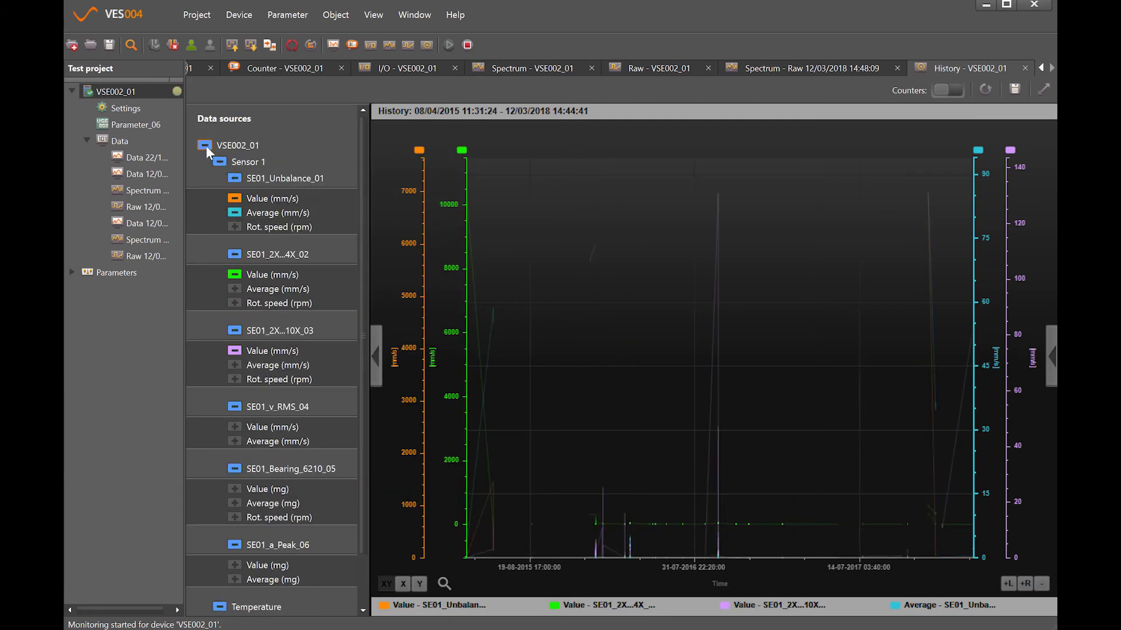
pyautogui.click(205, 145)
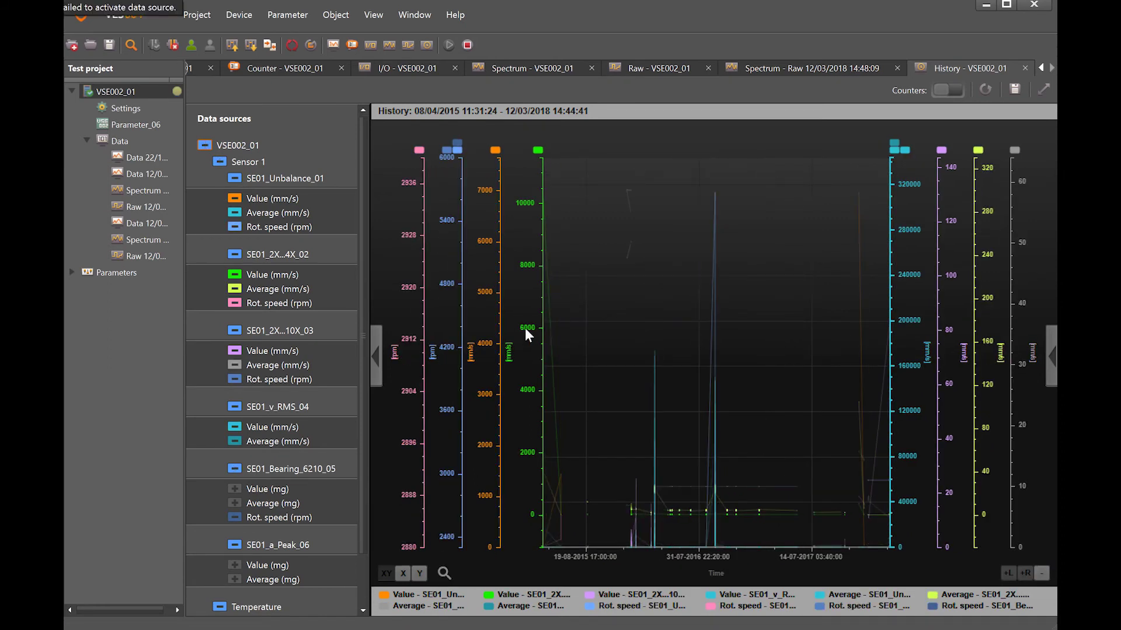
# Step: Remove the orange Value series, add measurement lines to the green axis, and hide SE01_v_RMS_04 and the 2X–10X band
pyautogui.rightClick(495, 149)
pyautogui.click(532, 162)
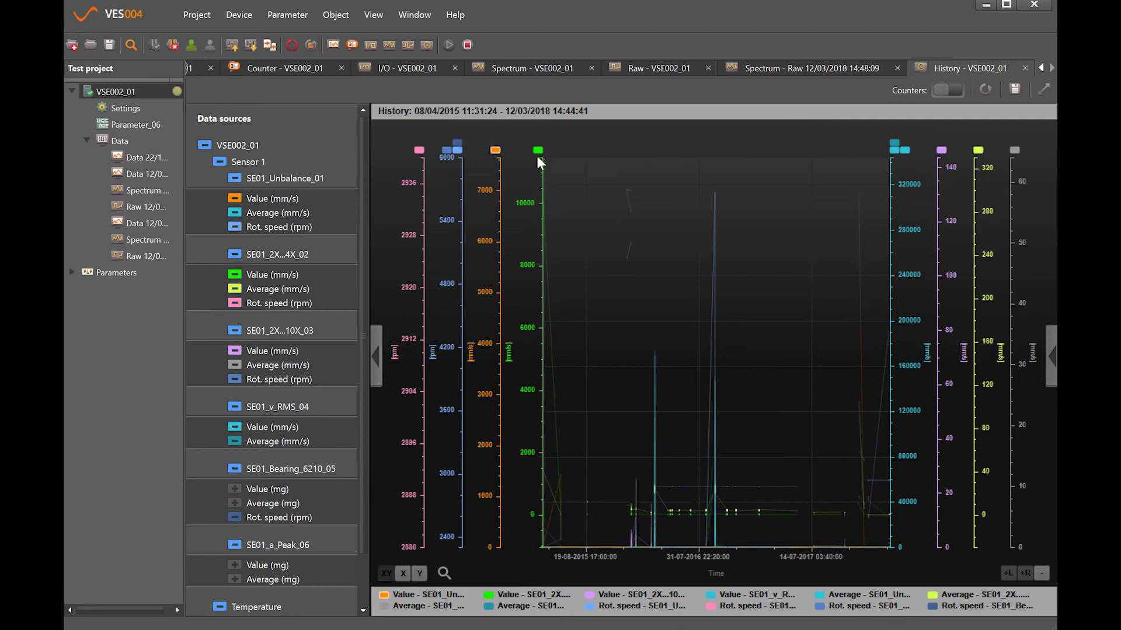
pyautogui.rightClick(500, 153)
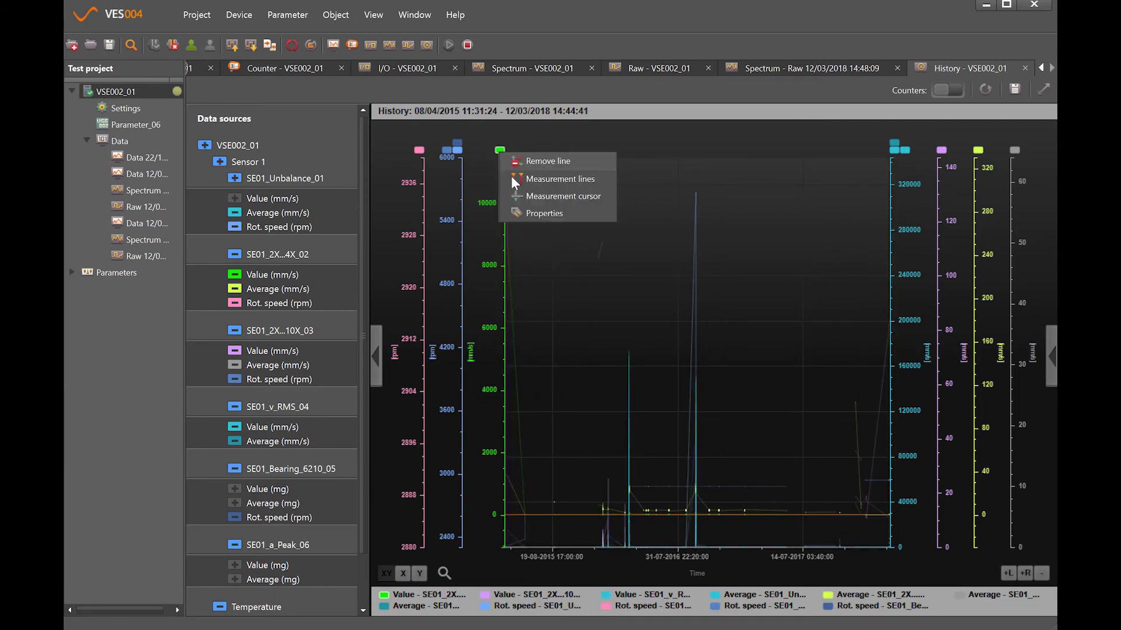
pyautogui.click(555, 179)
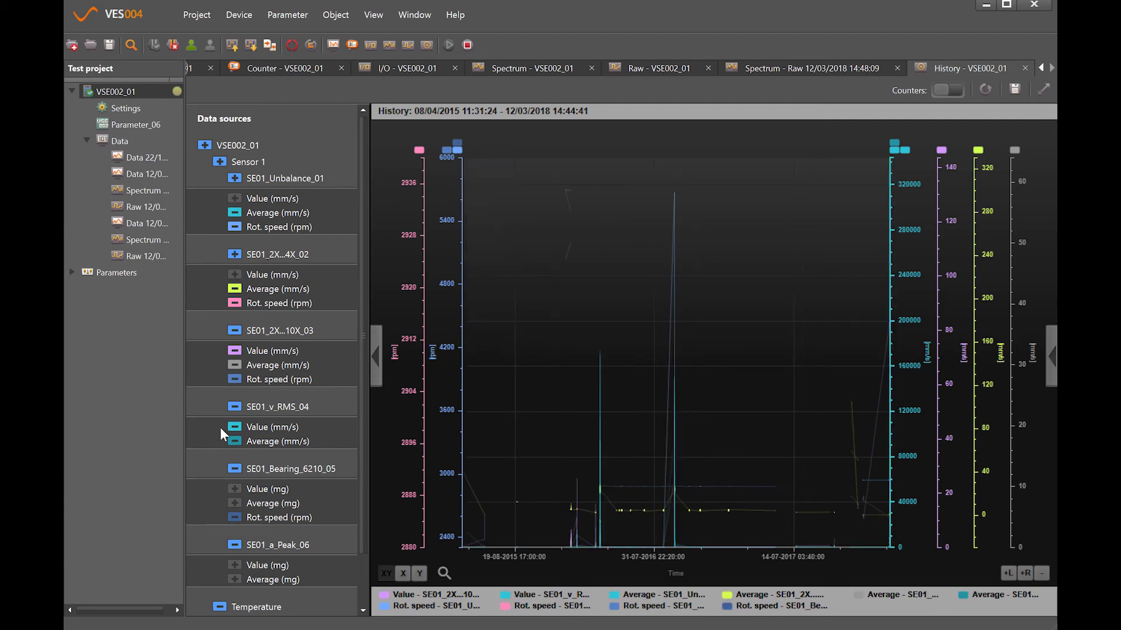
pyautogui.click(234, 407)
pyautogui.click(235, 330)
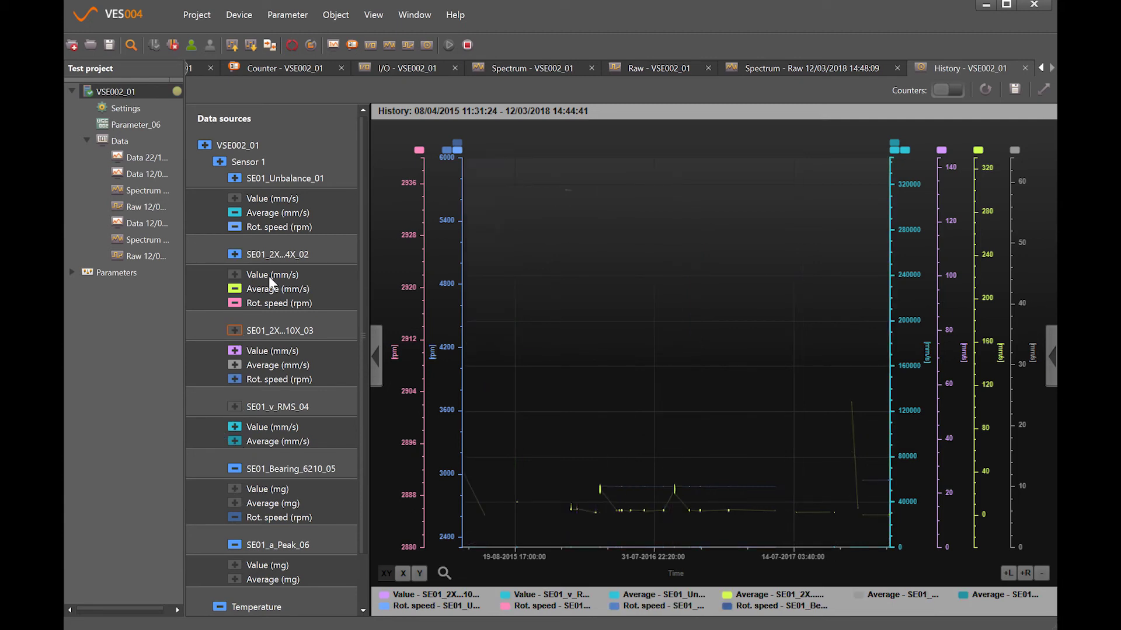
pyautogui.click(235, 254)
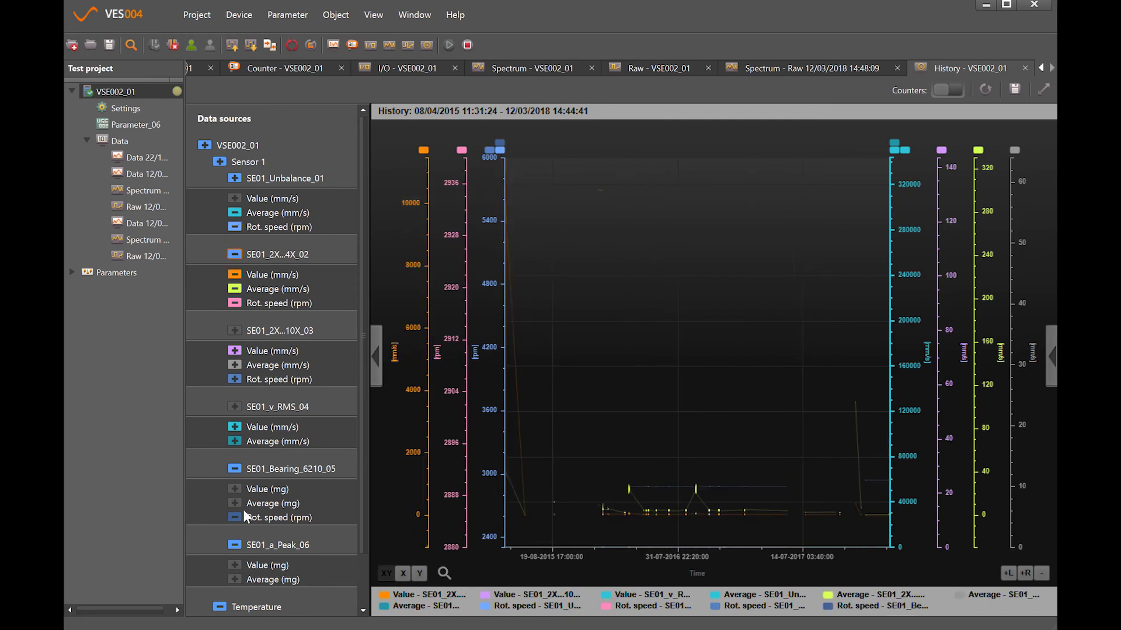
# Step: Zoom the history trends in stages down to 27-06-2016 through 09-10-2016
pyautogui.scroll(-1, 362, 397)
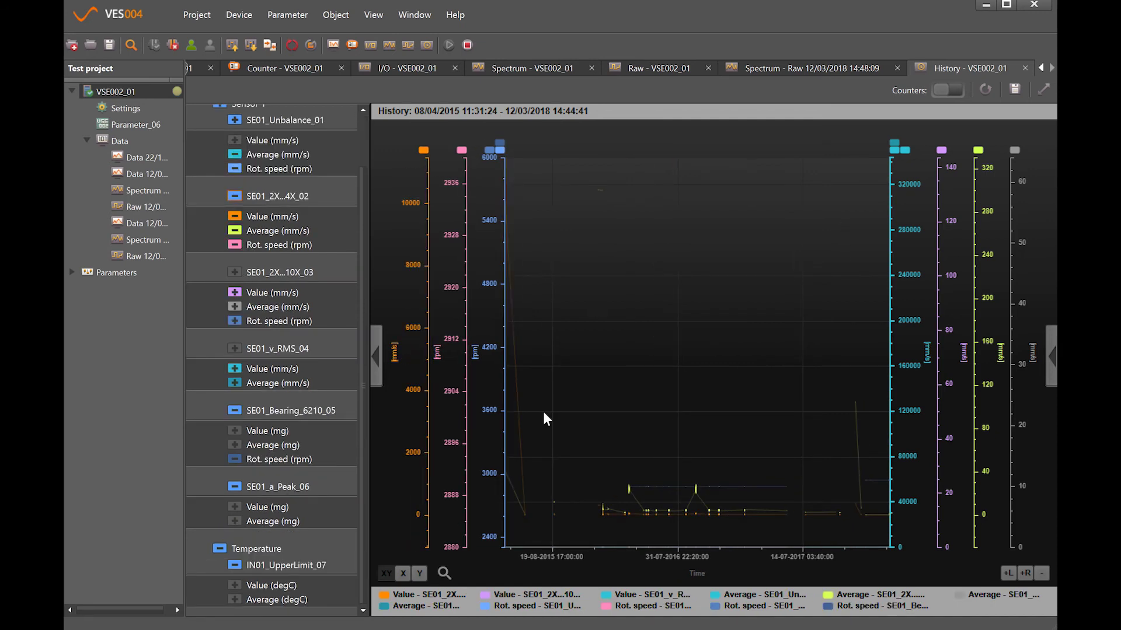
pyautogui.moveTo(586, 442); pyautogui.dragTo(783, 532)
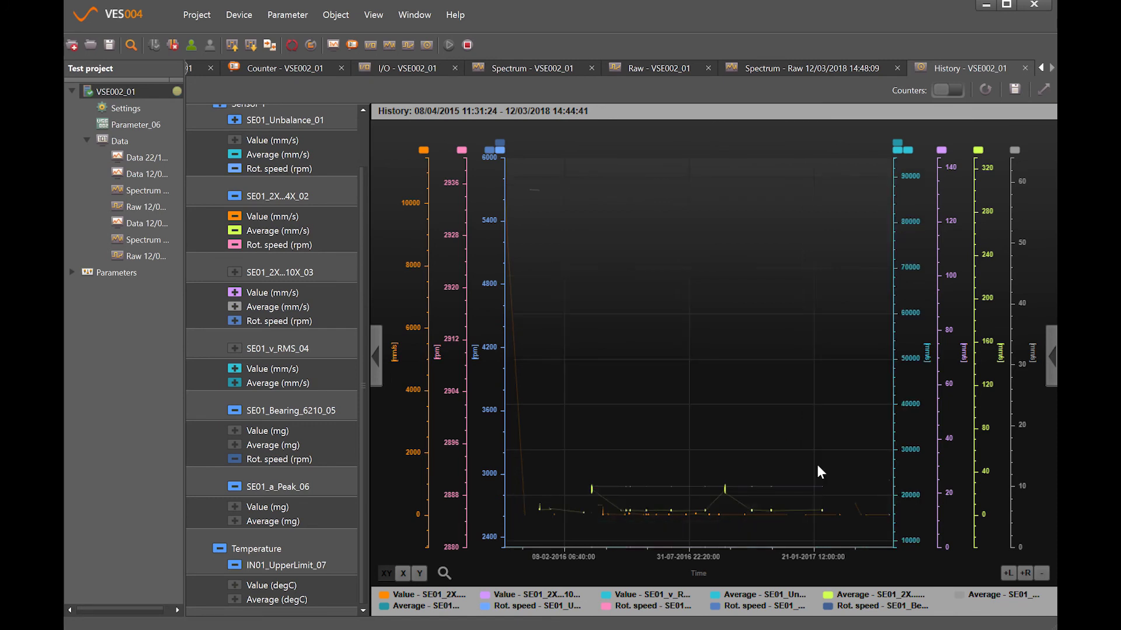
pyautogui.moveTo(685, 482); pyautogui.dragTo(775, 543)
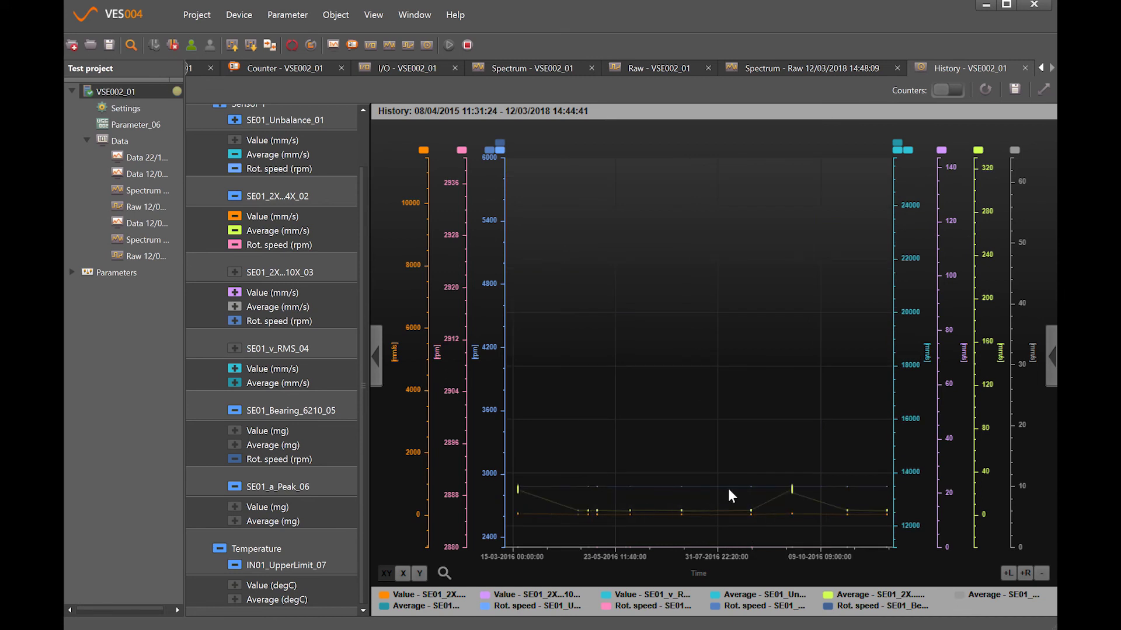
pyautogui.moveTo(602, 463); pyautogui.dragTo(837, 541)
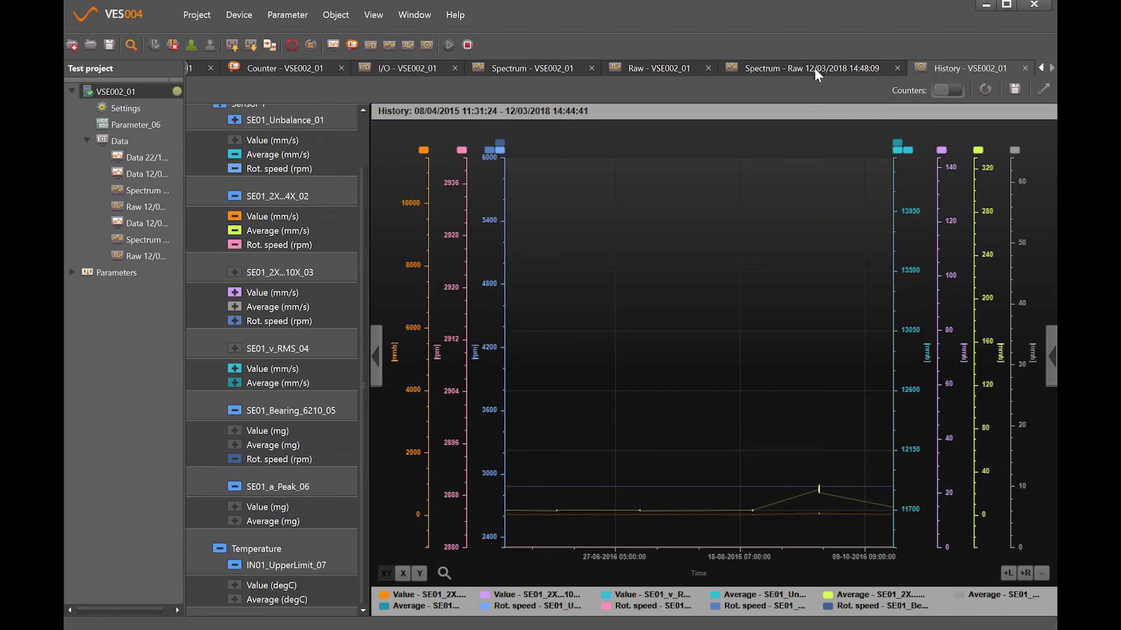
# Step: Switch back to the 'Spectrum - Raw 12/03/2018 14:48:09' tab
pyautogui.click(846, 82)
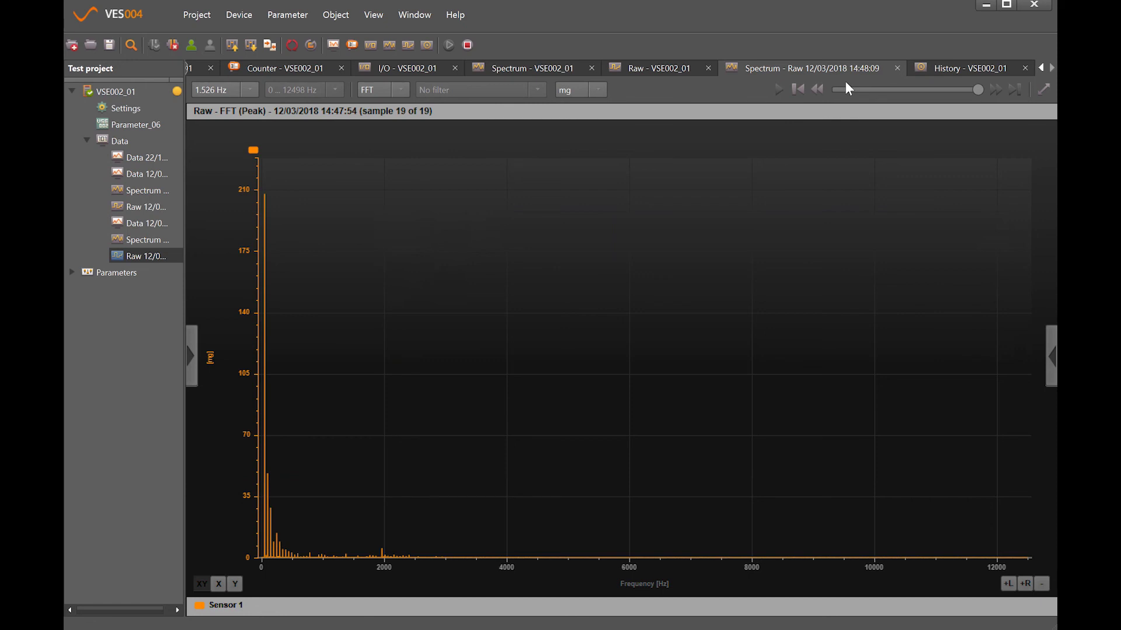